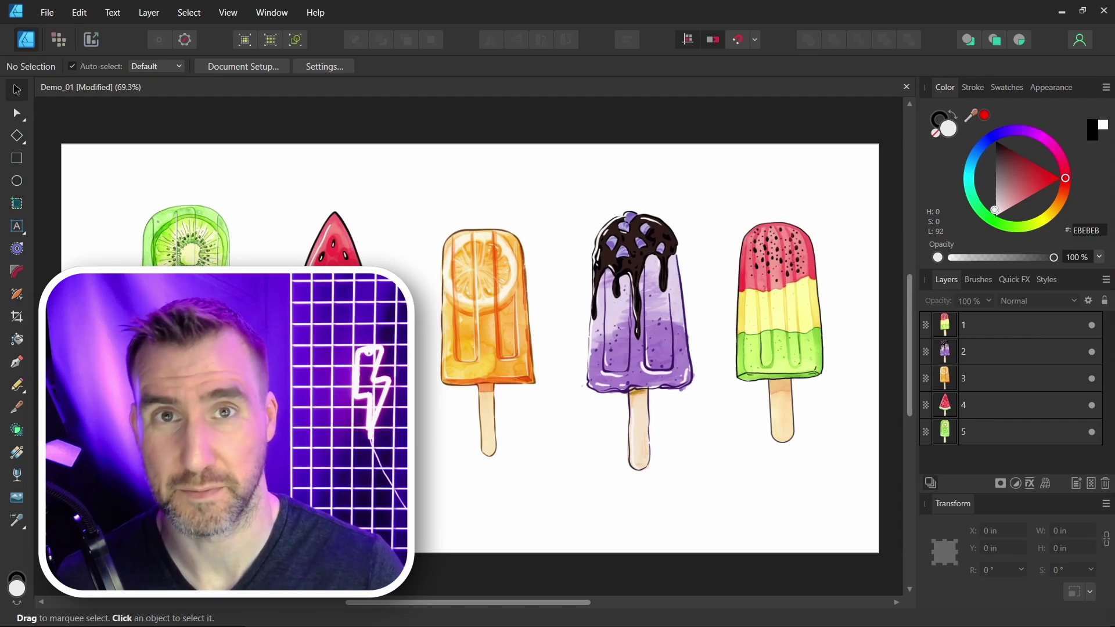
- Move the kiwi and watermelon popsicles off the page onto the pasteboard at its left
{"action": "scroll", "coordinate": [782, 196], "scroll_direction": "down", "scroll_amount": 2}
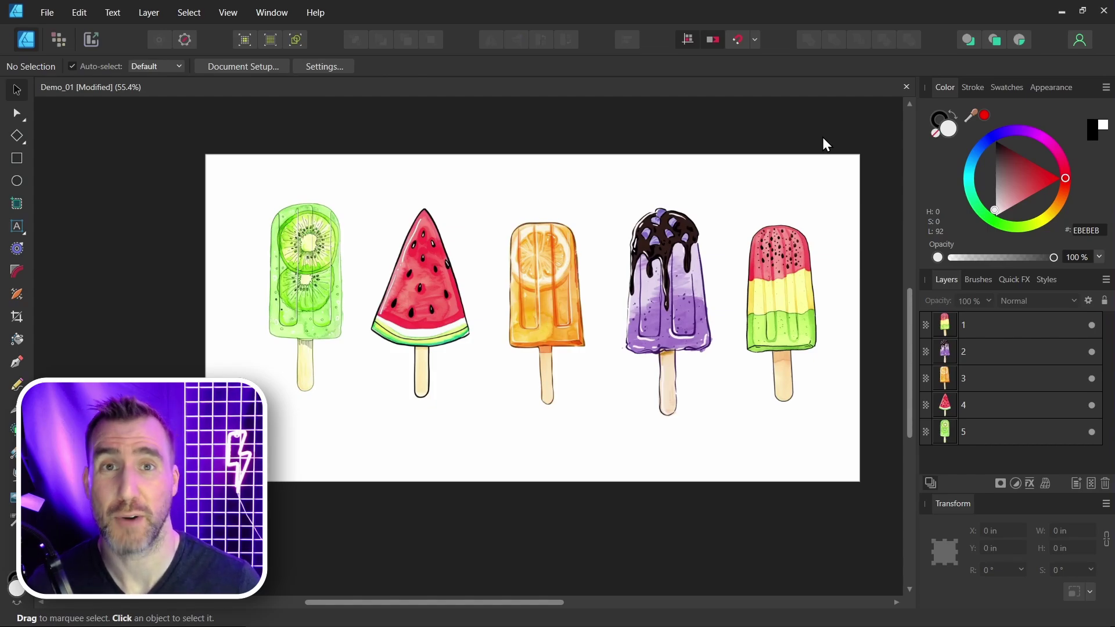
{"action": "left_click", "coordinate": [776, 290]}
{"action": "left_click", "coordinate": [664, 274]}
{"action": "left_click", "coordinate": [567, 267]}
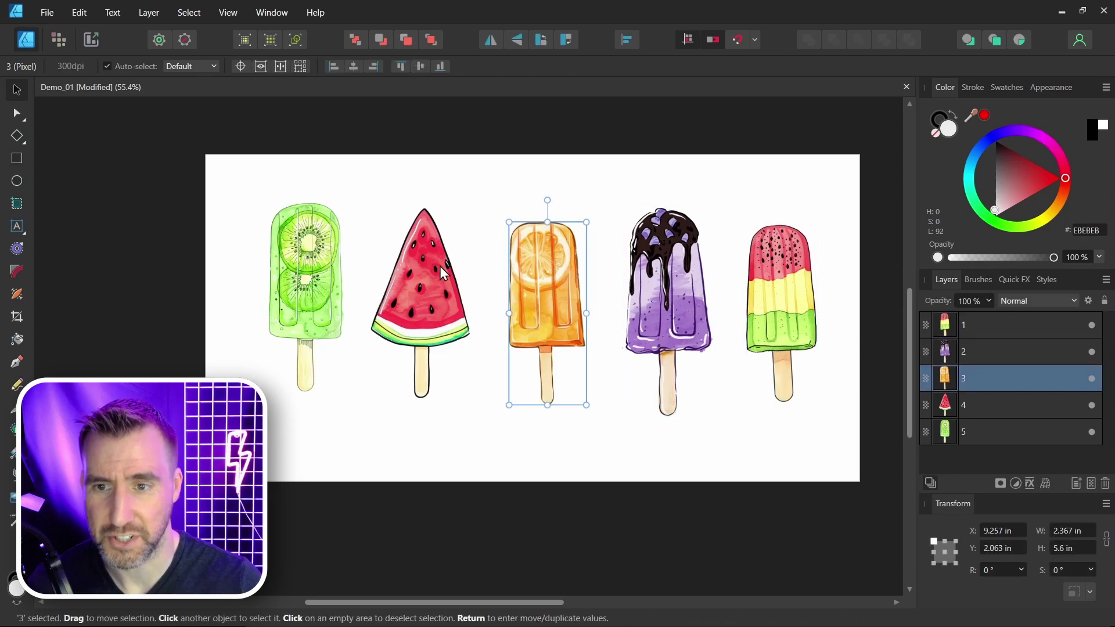
{"action": "left_click", "coordinate": [422, 273]}
{"action": "left_click", "coordinate": [277, 232]}
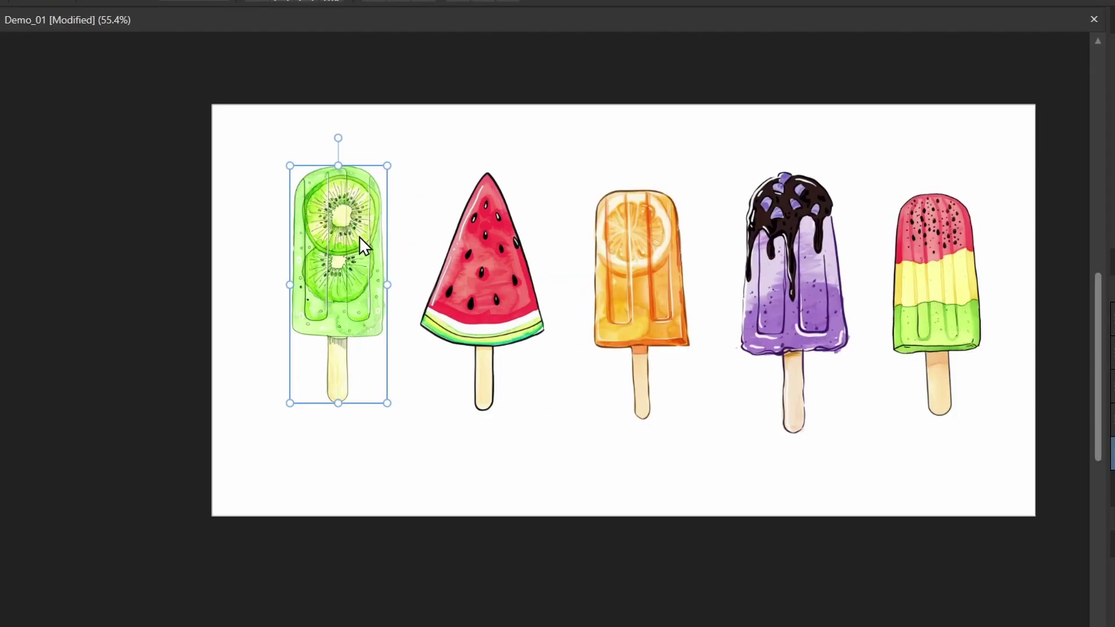
{"action": "left_click_drag", "start_coordinate": [360, 237], "coordinate": [162, 198]}
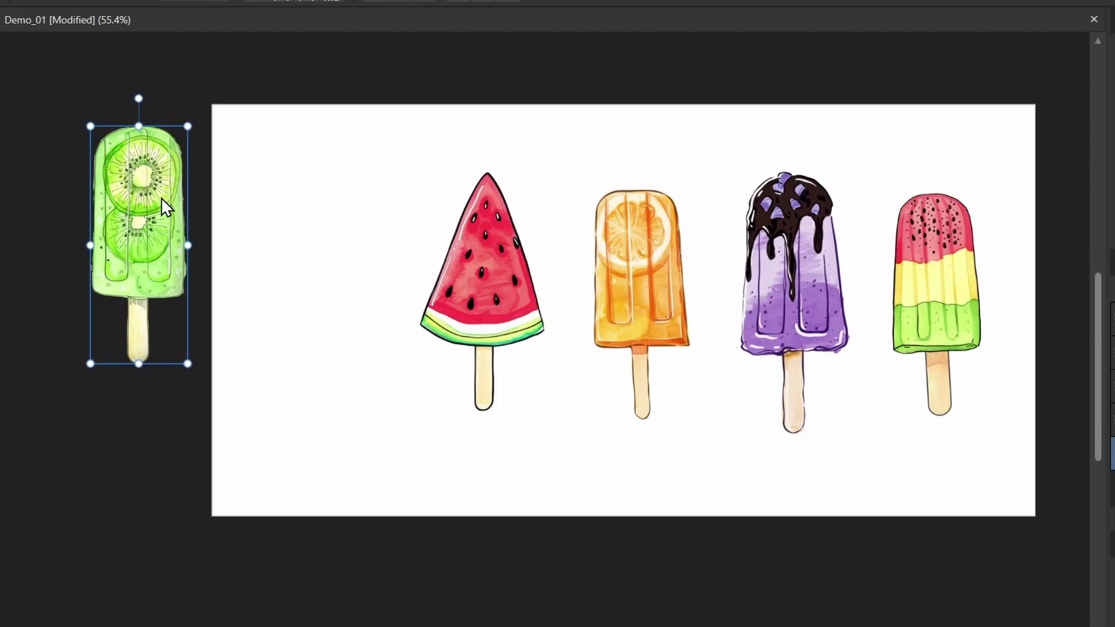
{"action": "scroll", "coordinate": [493, 267], "scroll_direction": "down", "scroll_amount": 1}
{"action": "left_click_drag", "start_coordinate": [497, 280], "coordinate": [109, 231]}
{"action": "left_click", "coordinate": [515, 273]}
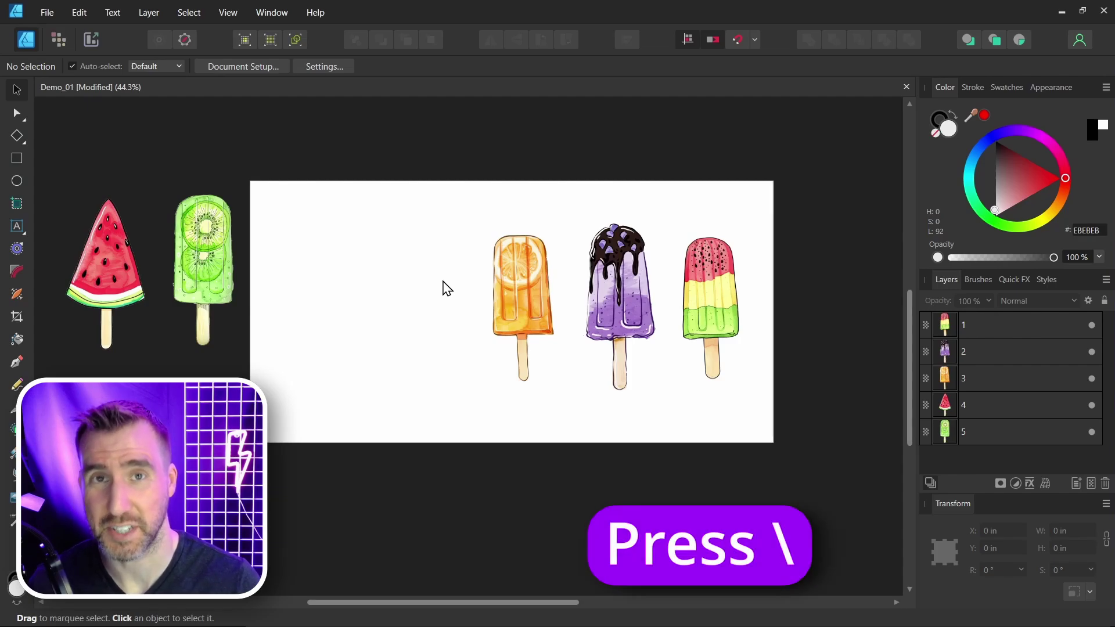
- Push the orange popsicle partly above the page's top edge, toggling Clip to Canvas to check
{"action": "key", "text": "backslash"}
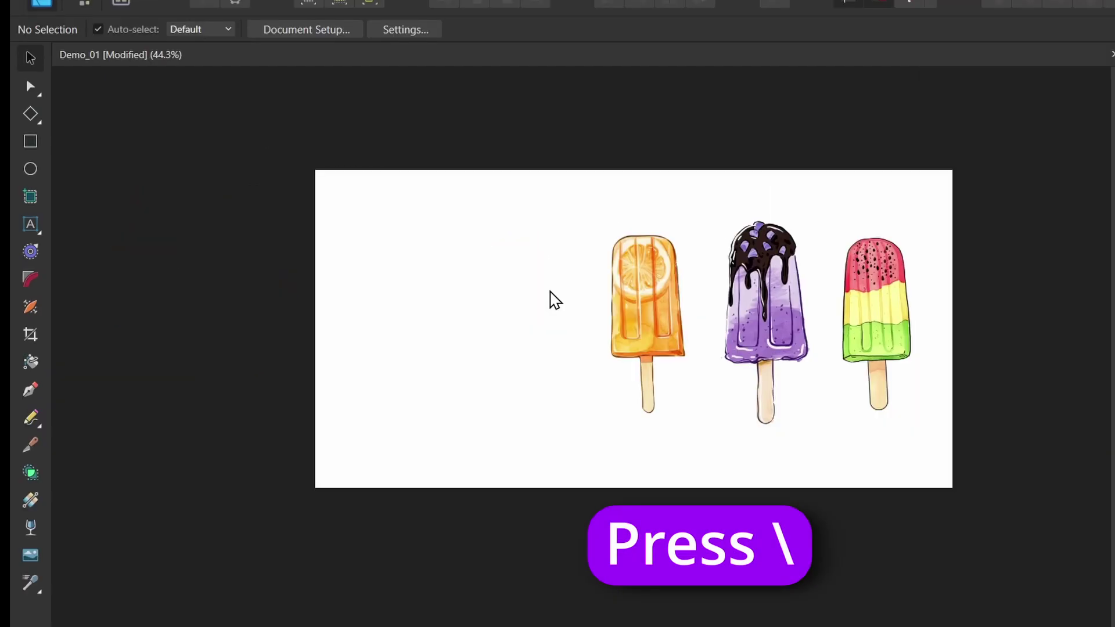
{"action": "key", "text": "backslash"}
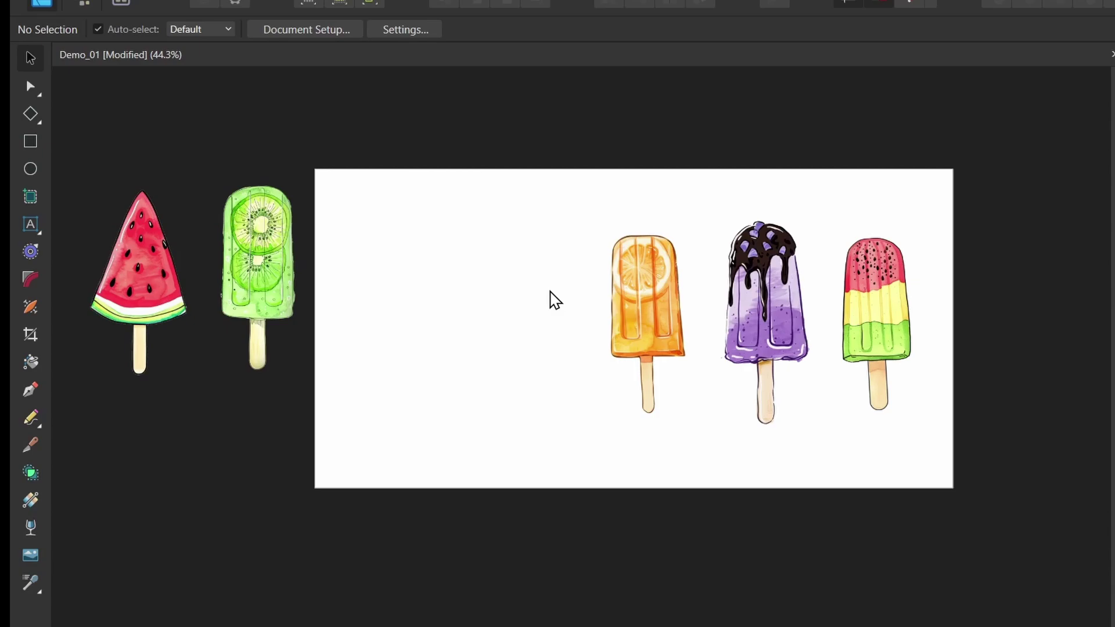
{"action": "left_click_drag", "start_coordinate": [647, 294], "coordinate": [426, 169]}
{"action": "left_click", "coordinate": [576, 265]}
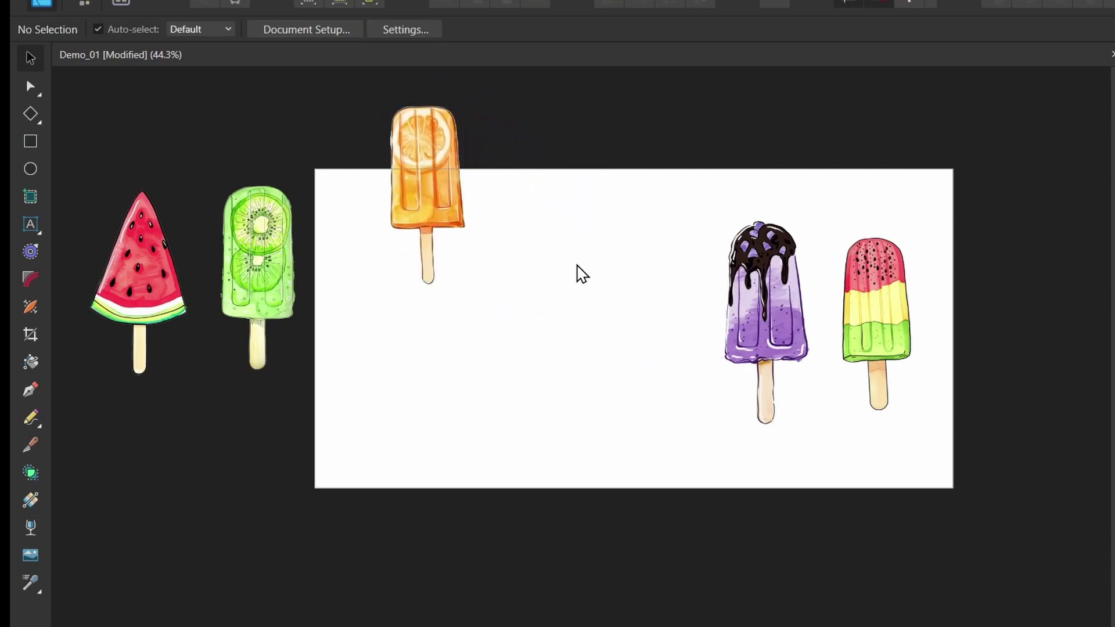
{"action": "key", "text": "backslash"}
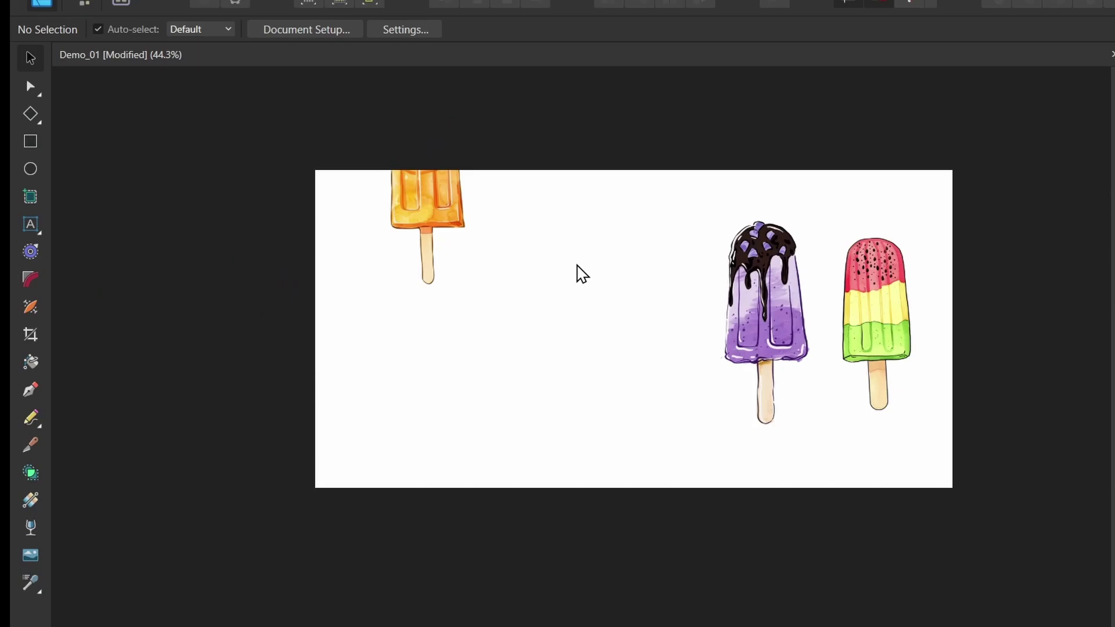
{"action": "key", "text": "backslash"}
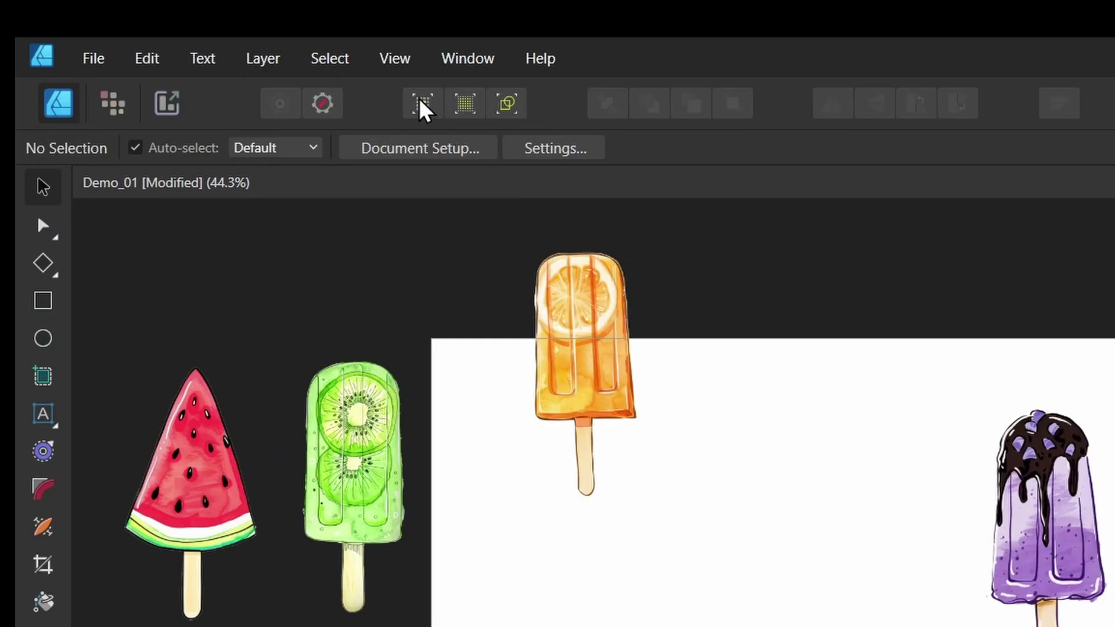
- Turn on View Mode > Clip to Canvas so only the page's contents show
{"action": "left_click", "coordinate": [227, 13]}
{"action": "mouse_move", "coordinate": [694, 204]}
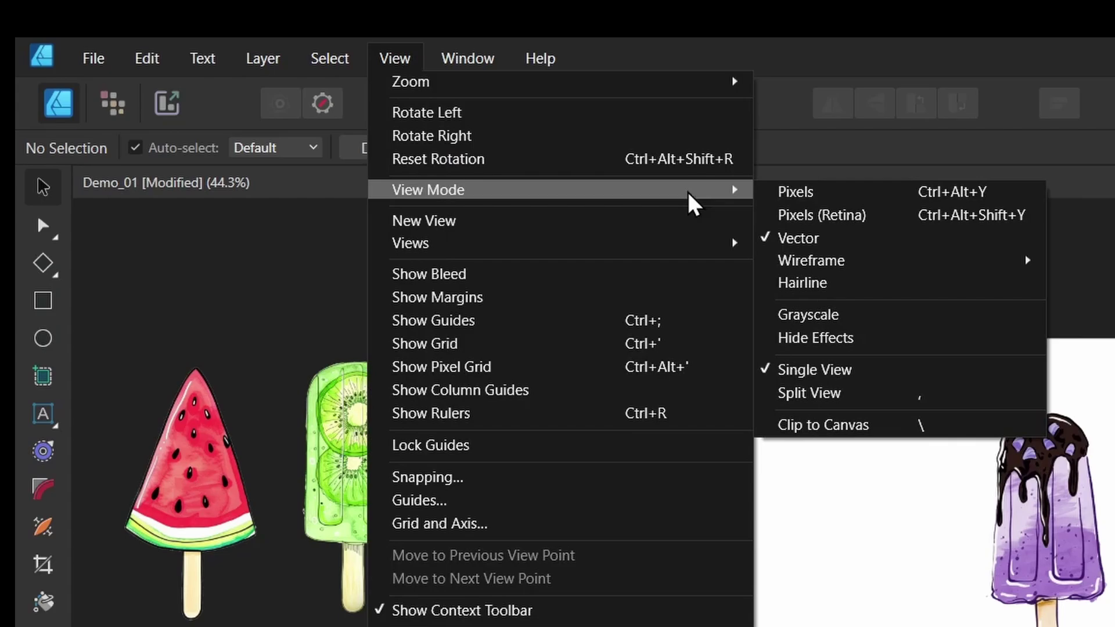
{"action": "left_click", "coordinate": [974, 424]}
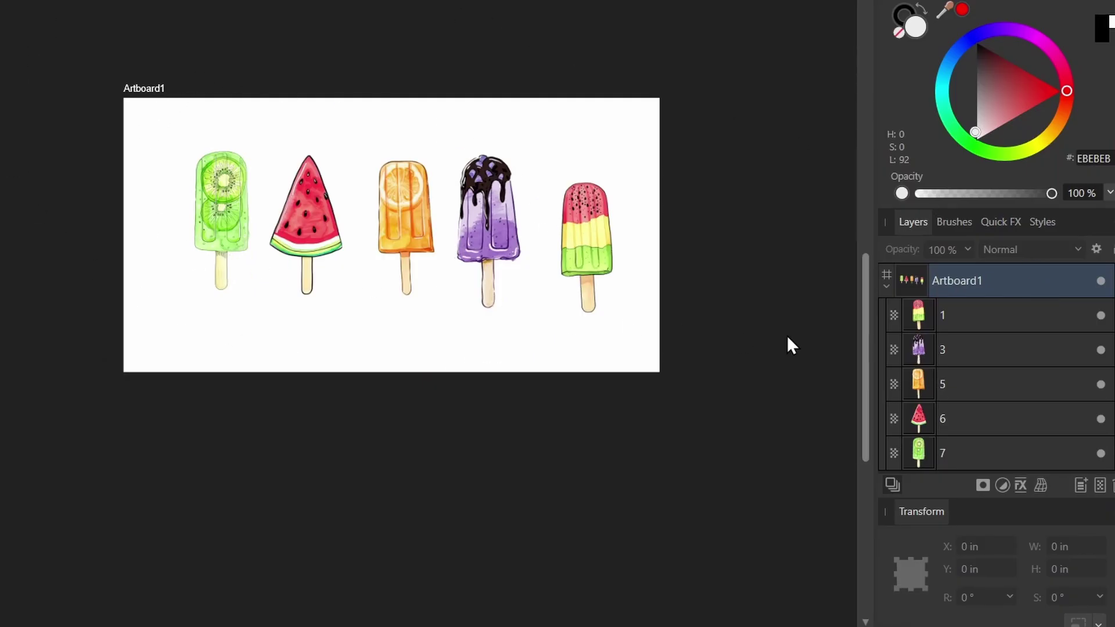
- Select popsicle layers and Artboard1 in the Layers panel, then review the View Mode options
{"action": "left_click", "coordinate": [952, 309]}
{"action": "left_click", "coordinate": [952, 341]}
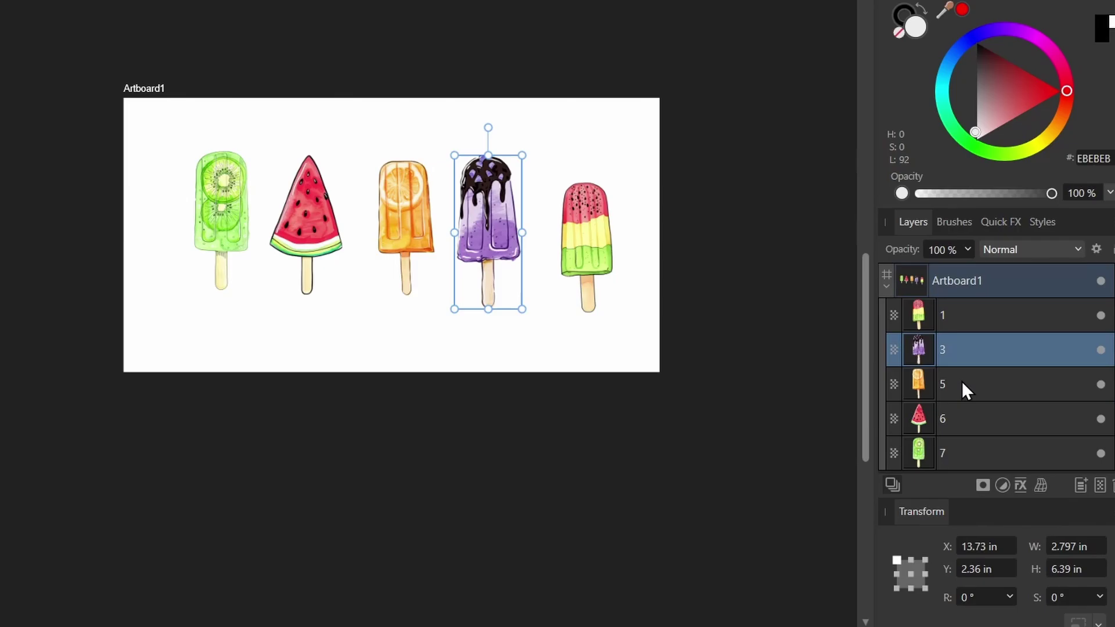
{"action": "left_click", "coordinate": [962, 384]}
{"action": "left_click", "coordinate": [967, 429]}
{"action": "left_click", "coordinate": [988, 281]}
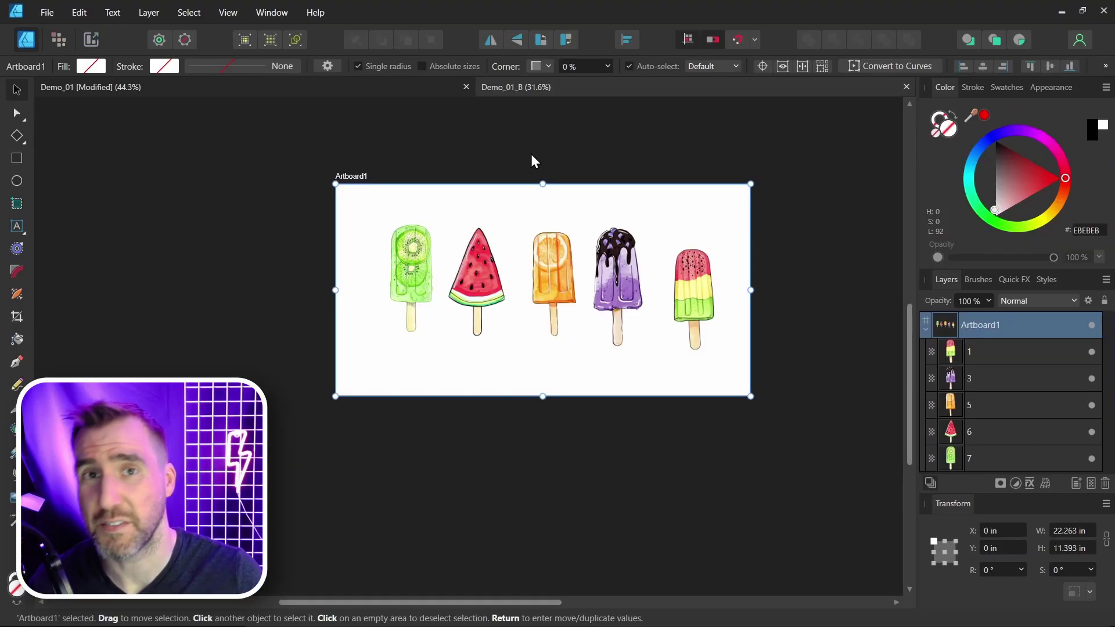
{"action": "left_click", "coordinate": [227, 12]}
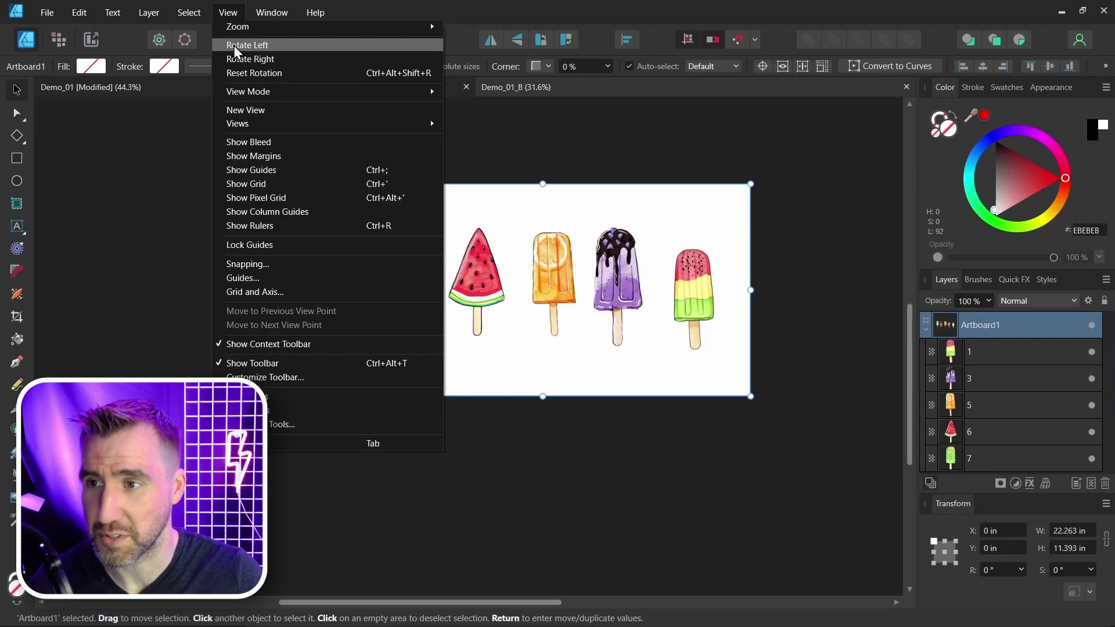
{"action": "mouse_move", "coordinate": [297, 99]}
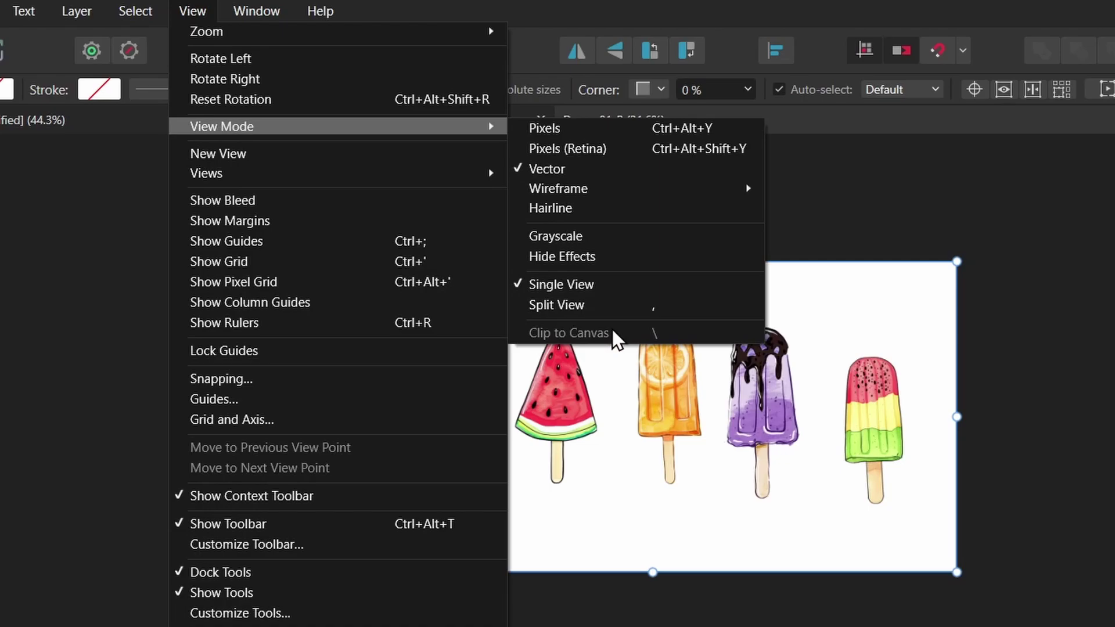
{"action": "left_click", "coordinate": [855, 307]}
- Drag the watermelon and kiwi popsicles off Artboard1 onto the pasteboard at its left
{"action": "left_click", "coordinate": [558, 391]}
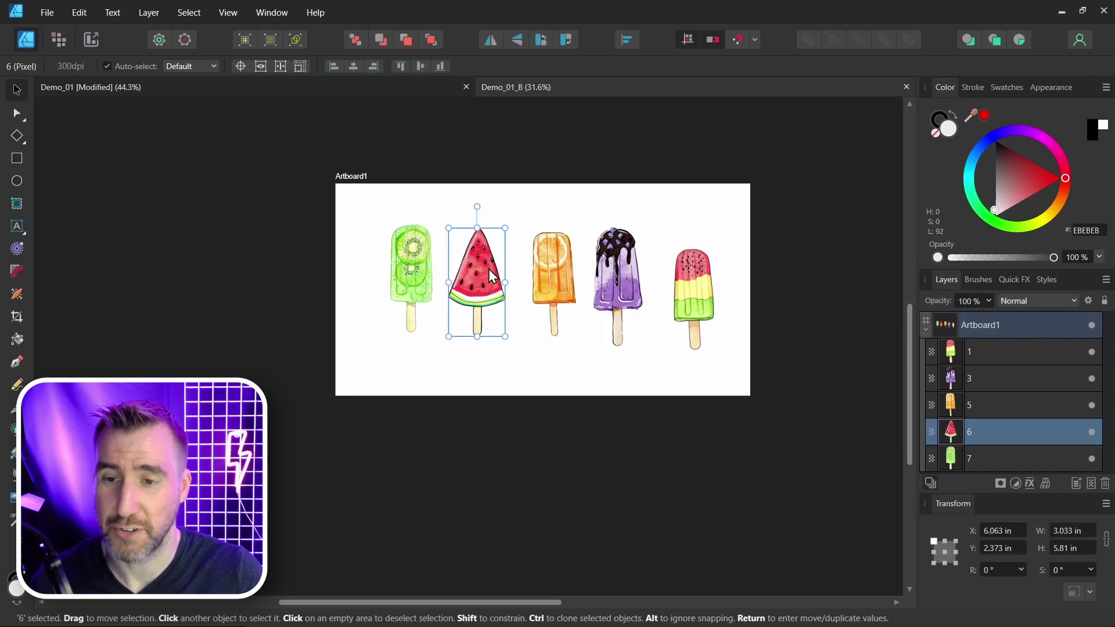
{"action": "left_click_drag", "start_coordinate": [489, 269], "coordinate": [351, 234]}
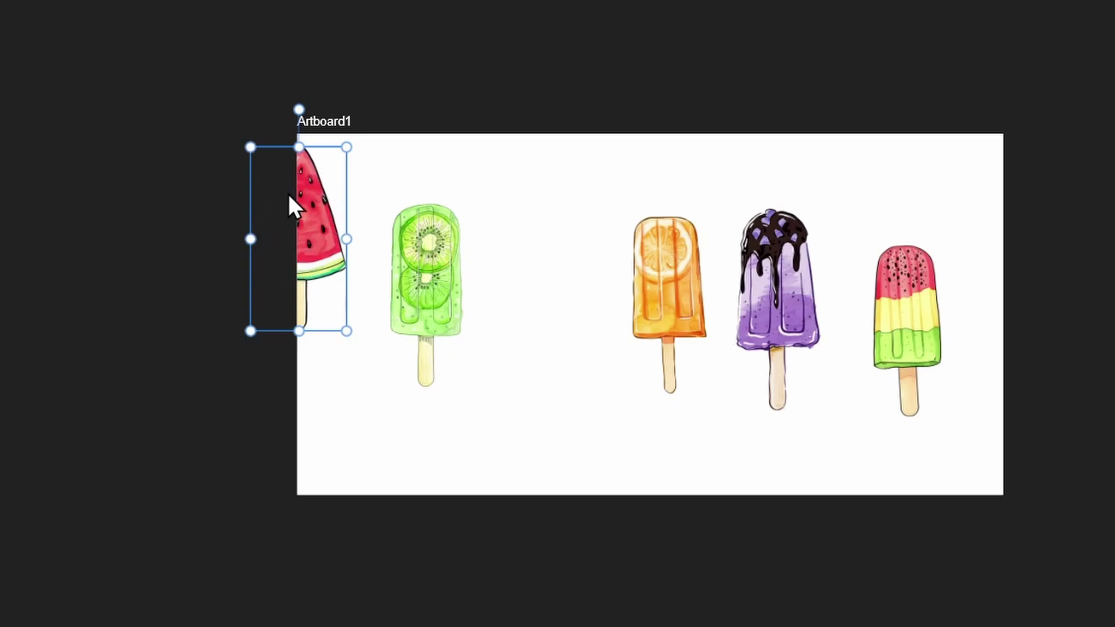
{"action": "left_click_drag", "start_coordinate": [329, 238], "coordinate": [244, 215]}
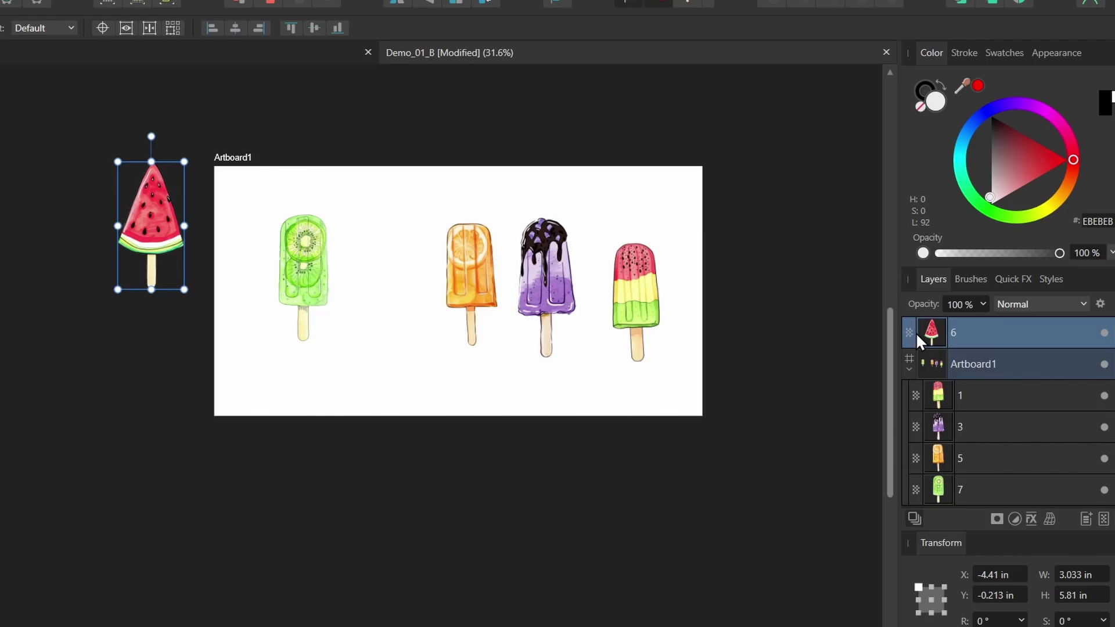
{"action": "left_click_drag", "start_coordinate": [305, 267], "coordinate": [79, 220]}
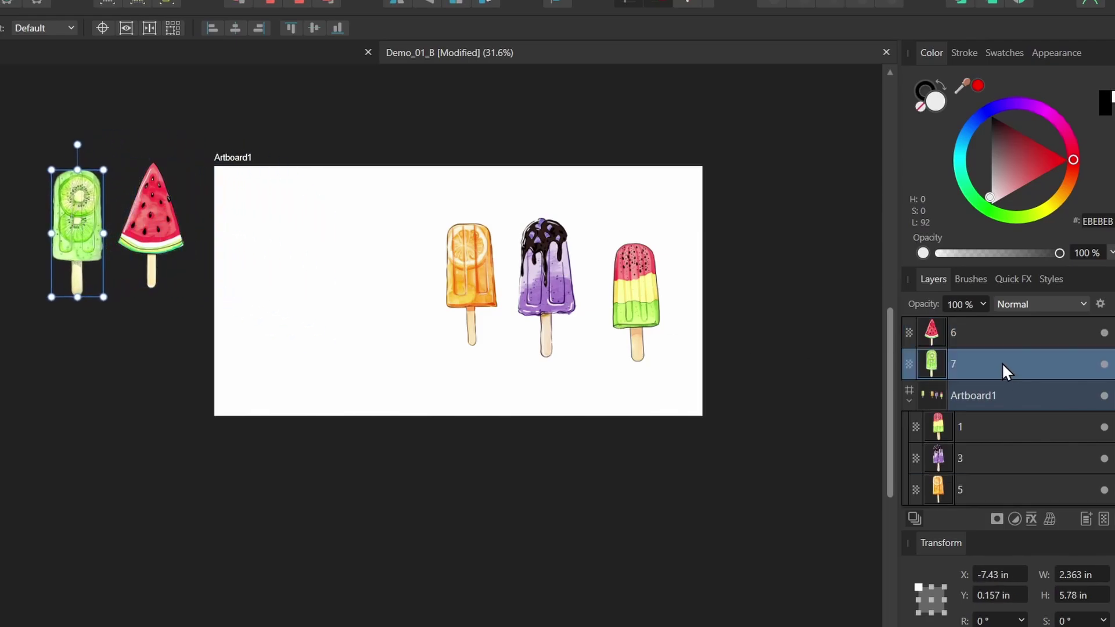
{"action": "left_click", "coordinate": [910, 400]}
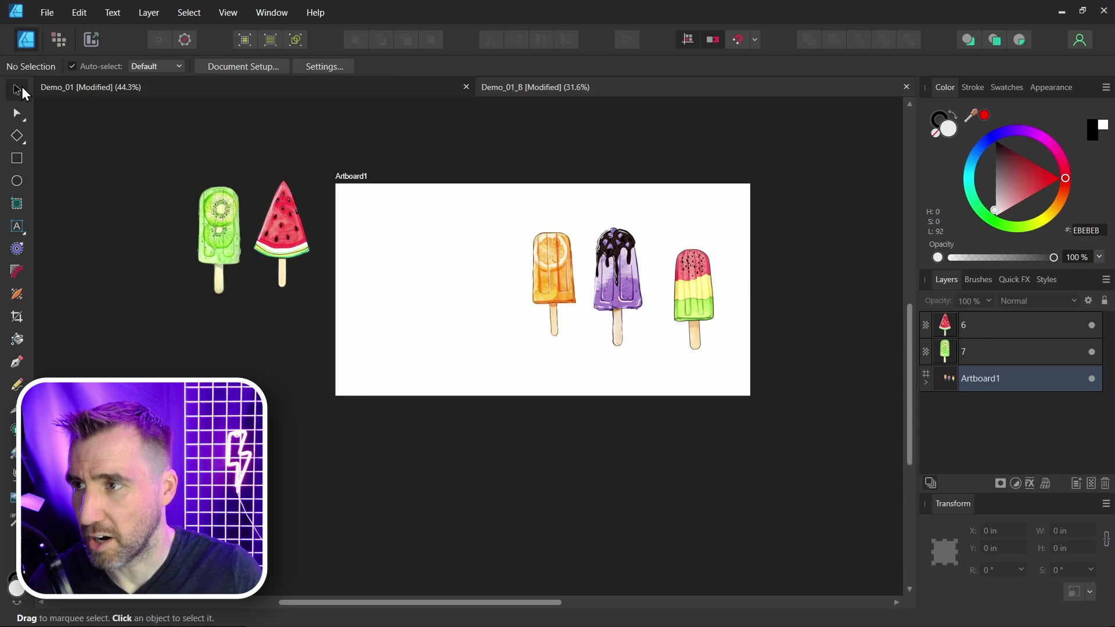
- Draw a second artboard below Artboard1 and move the watermelon popsicle onto it
{"action": "left_click", "coordinate": [17, 203]}
{"action": "left_click_drag", "start_coordinate": [336, 408], "coordinate": [750, 549]}
{"action": "key", "text": "v"}
{"action": "left_click", "coordinate": [276, 239]}
{"action": "left_click_drag", "start_coordinate": [151, 193], "coordinate": [273, 486]}
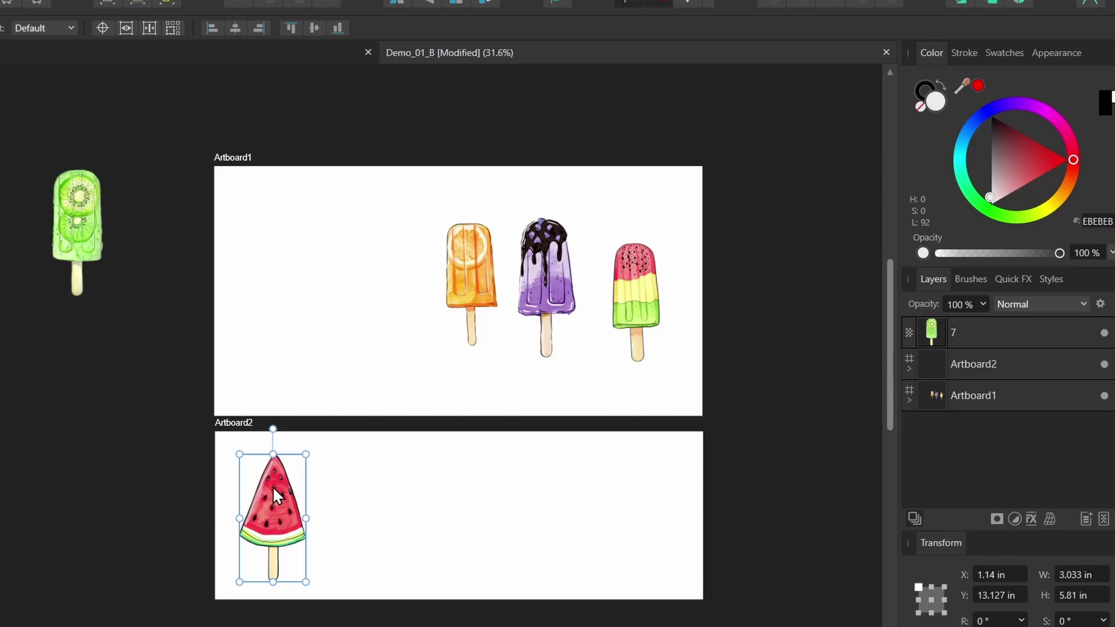
- Select Artboard2, expand its contents in the Layers panel, then clear the selection
{"action": "left_click", "coordinate": [921, 363]}
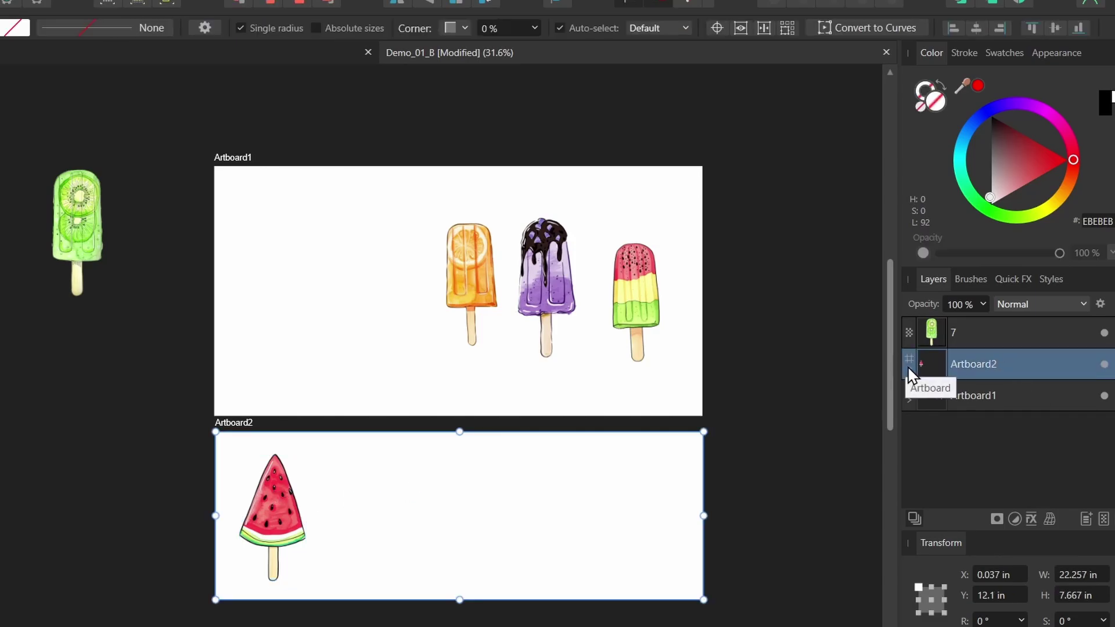
{"action": "left_click", "coordinate": [909, 370]}
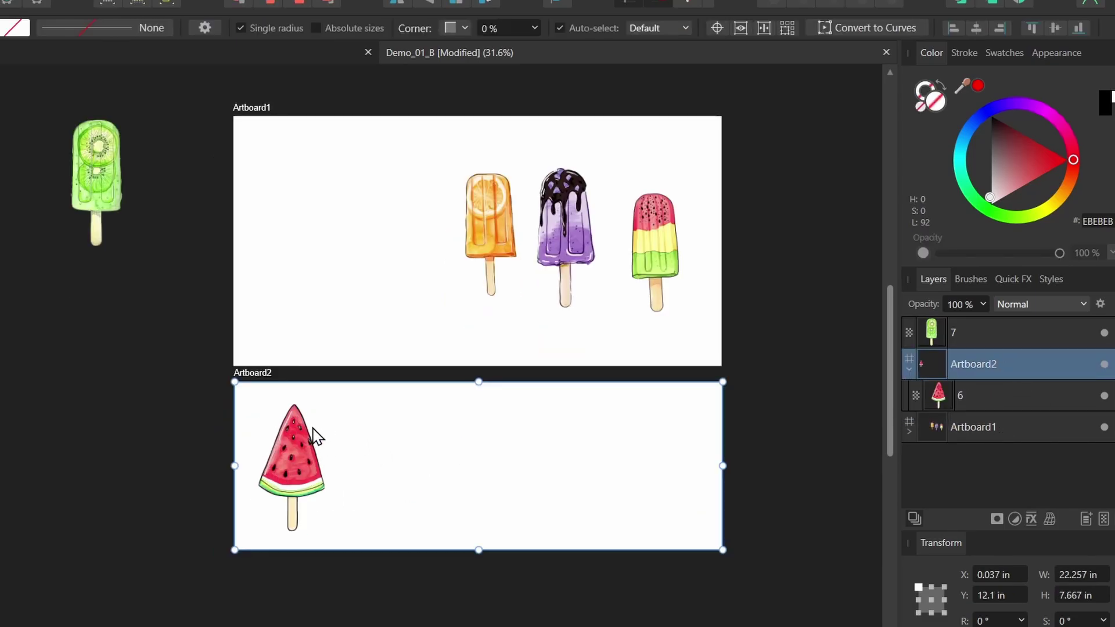
{"action": "left_click", "coordinate": [777, 311]}
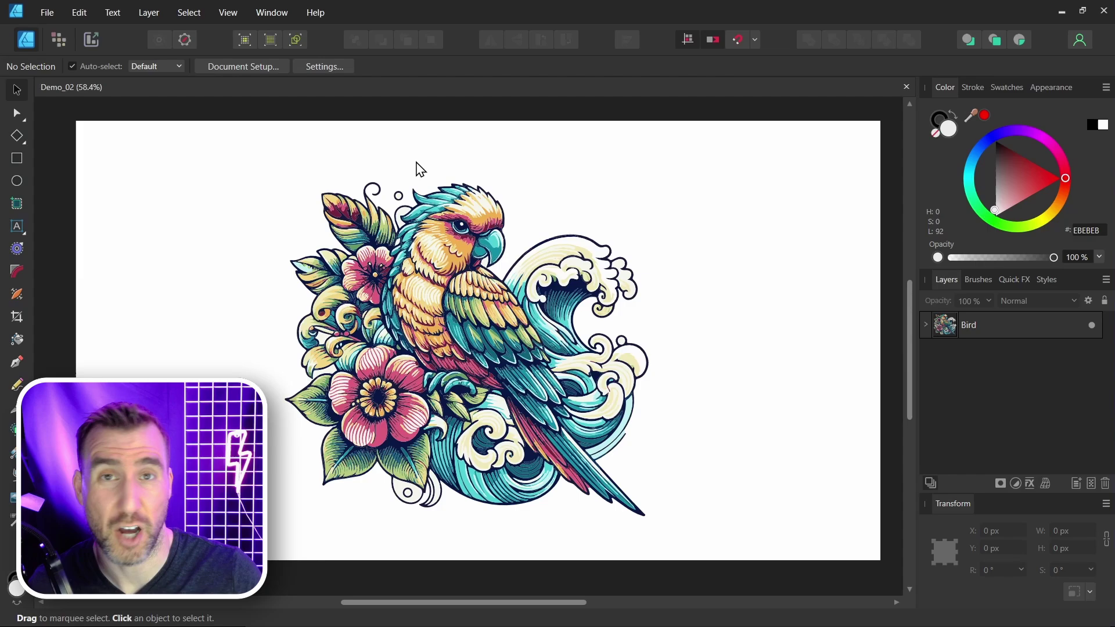
- Turn on the Vector / Pixels split view of the parrot with the comma key
{"action": "left_click", "coordinate": [227, 12]}
{"action": "mouse_move", "coordinate": [256, 93]}
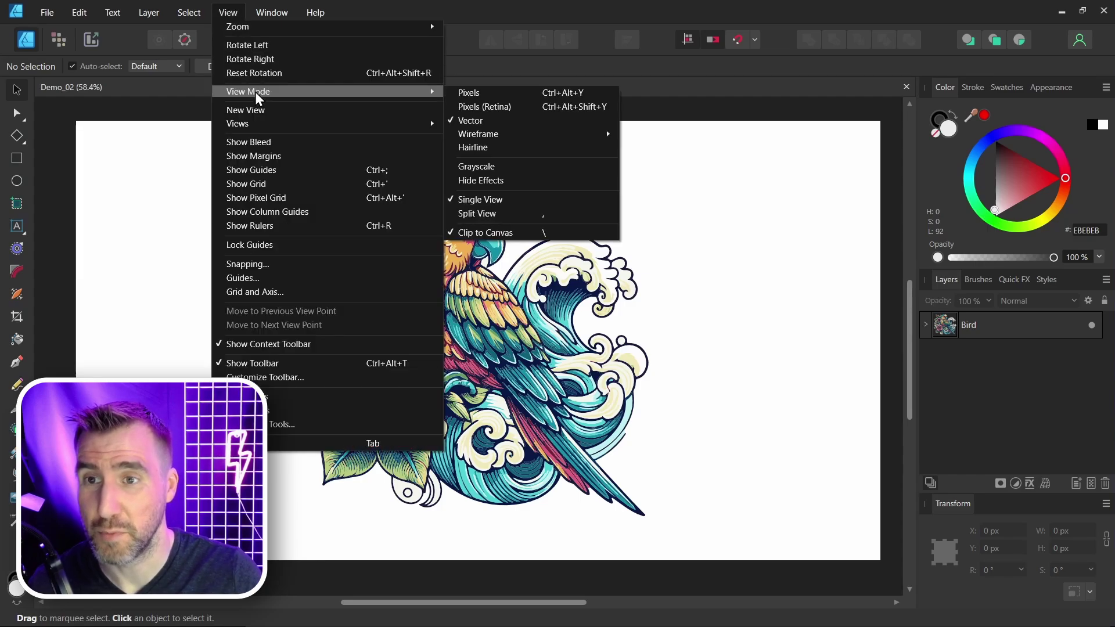
{"action": "left_click", "coordinate": [523, 152]}
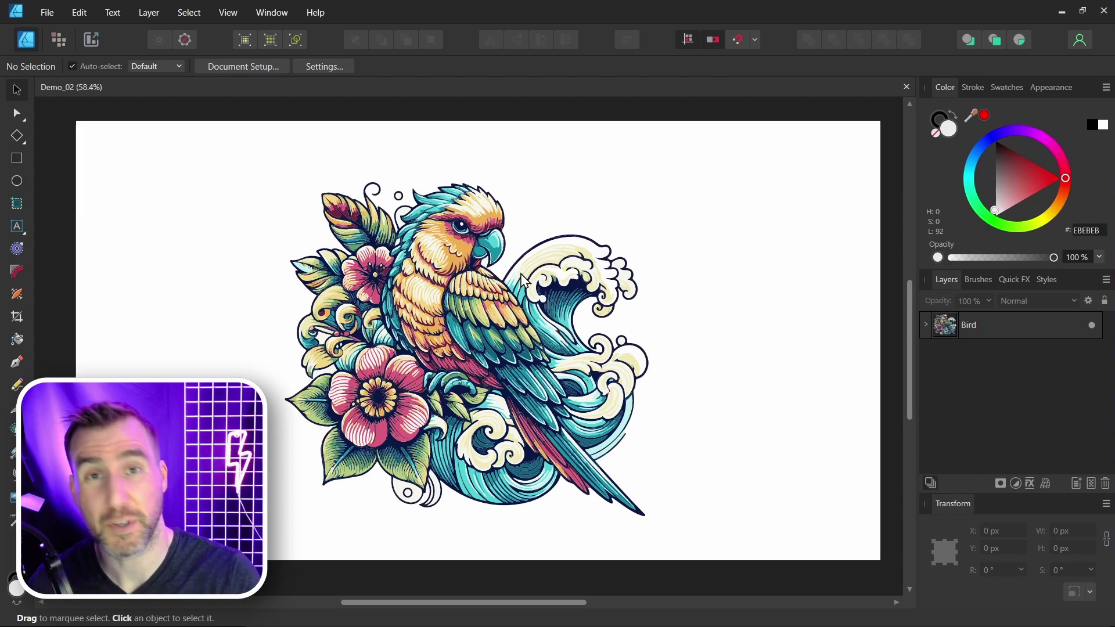
{"action": "key", "text": "comma"}
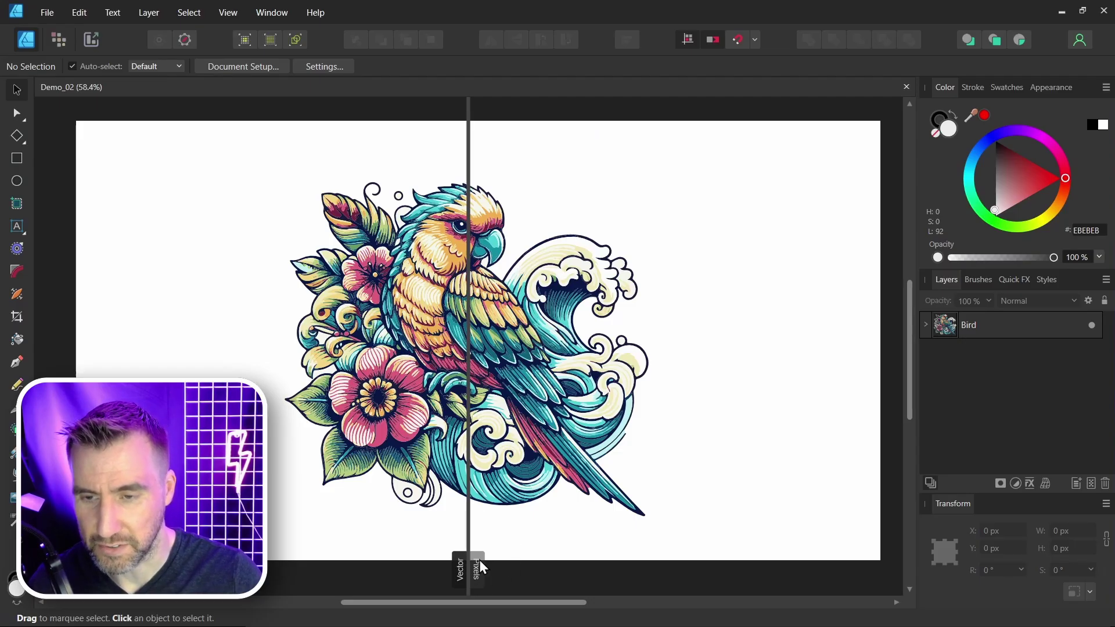
- Zoom in on the parrot's head and select the Bird group
{"action": "scroll", "coordinate": [461, 205], "scroll_direction": "up", "scroll_amount": 5}
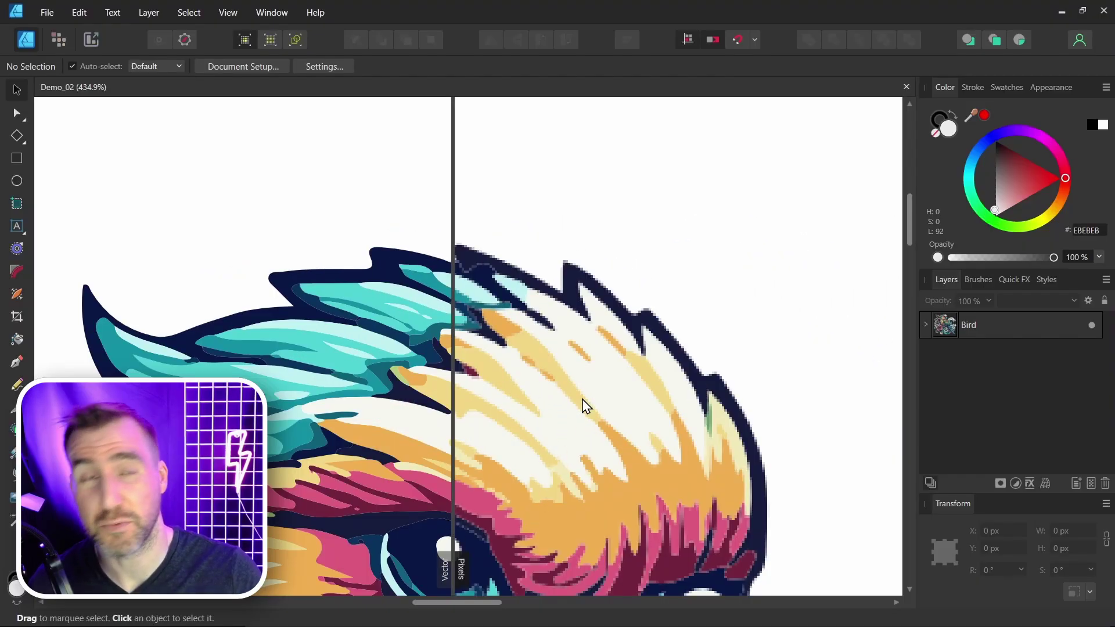
{"action": "left_click", "coordinate": [462, 569]}
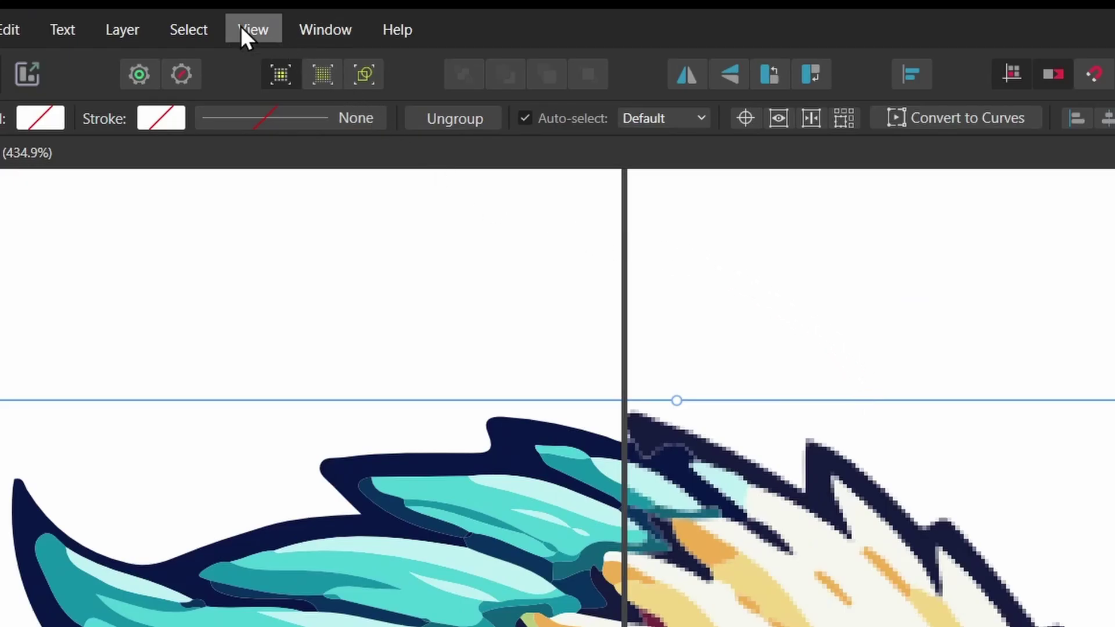
- Render the split view's right half as Pixels (Retina), then bring up the Wireframe view choices
{"action": "left_click", "coordinate": [243, 30]}
{"action": "mouse_move", "coordinate": [308, 172]}
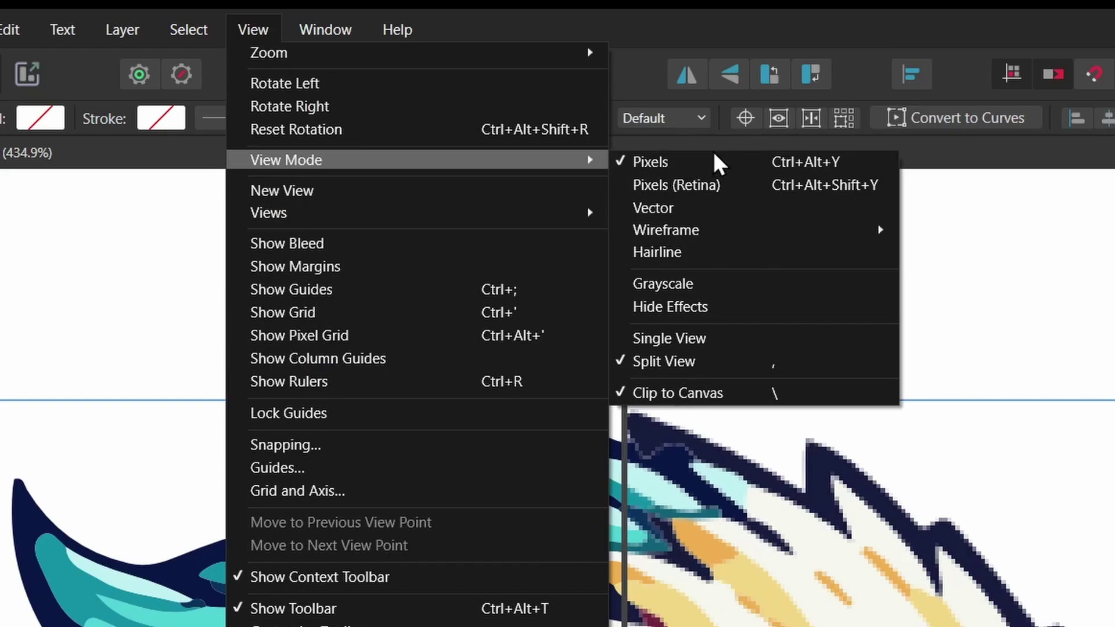
{"action": "left_click", "coordinate": [699, 186]}
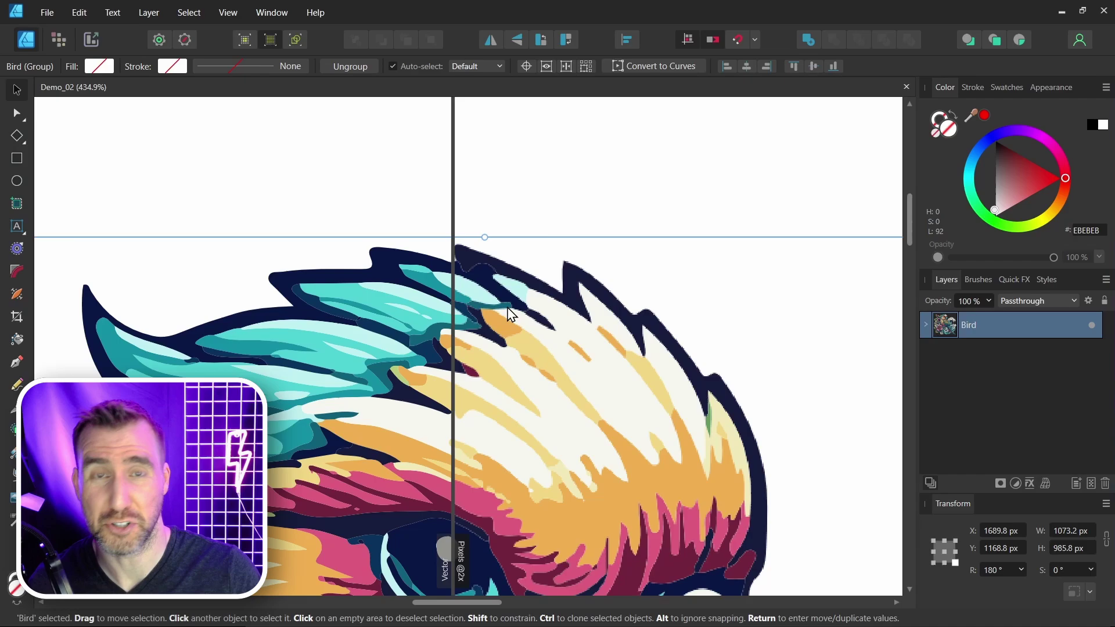
{"action": "scroll", "coordinate": [455, 246], "scroll_direction": "up", "scroll_amount": 3}
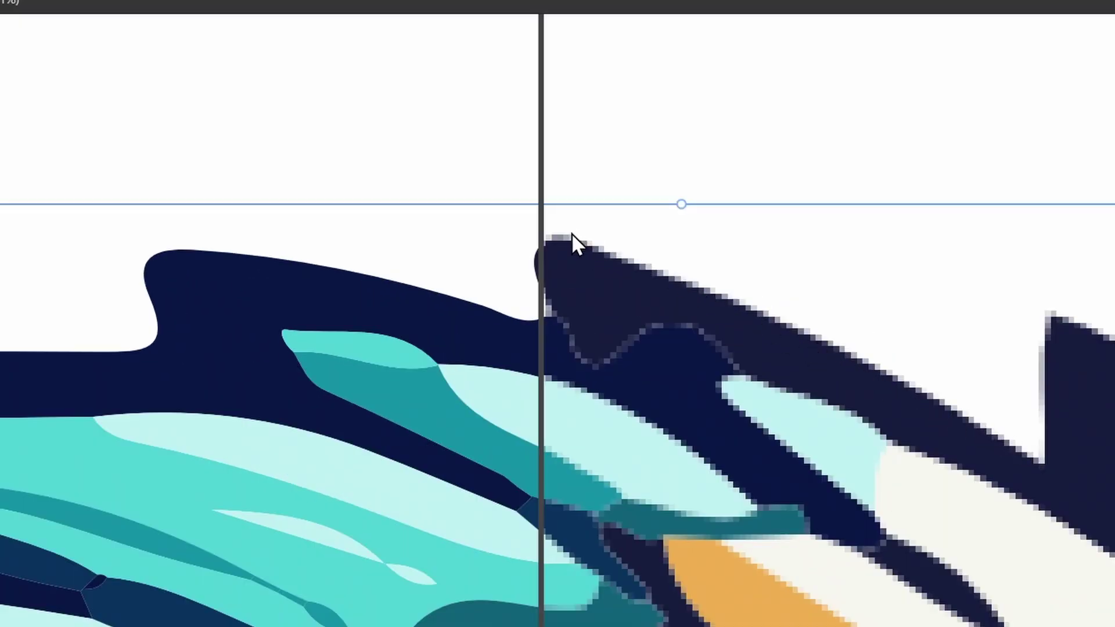
{"action": "scroll", "coordinate": [672, 329], "scroll_direction": "down", "scroll_amount": 3}
{"action": "left_click", "coordinate": [229, 13]}
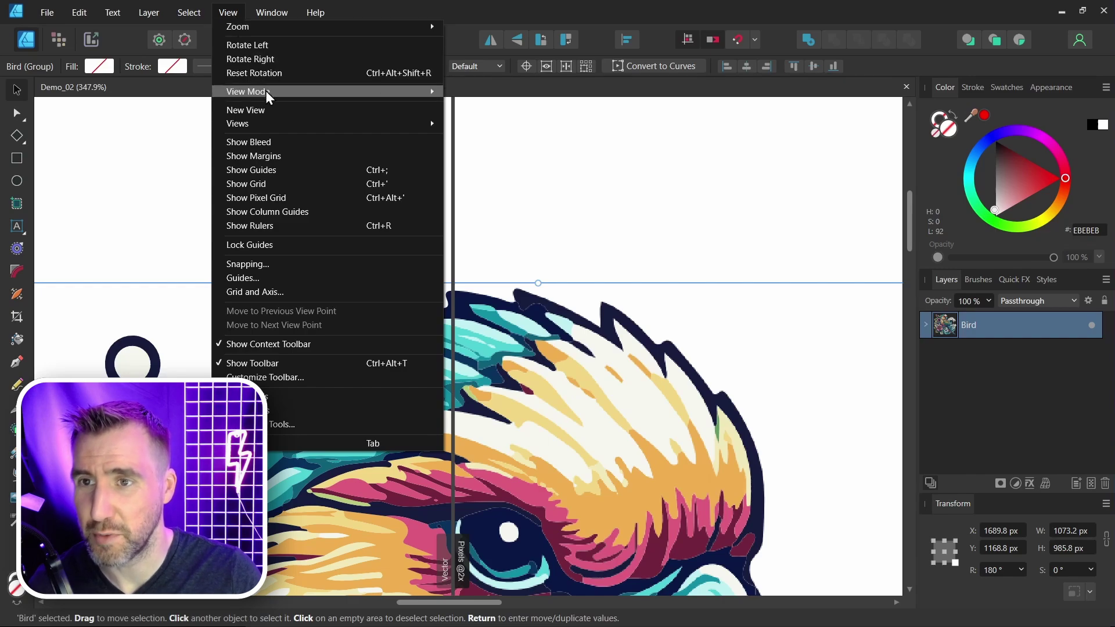
{"action": "mouse_move", "coordinate": [266, 93]}
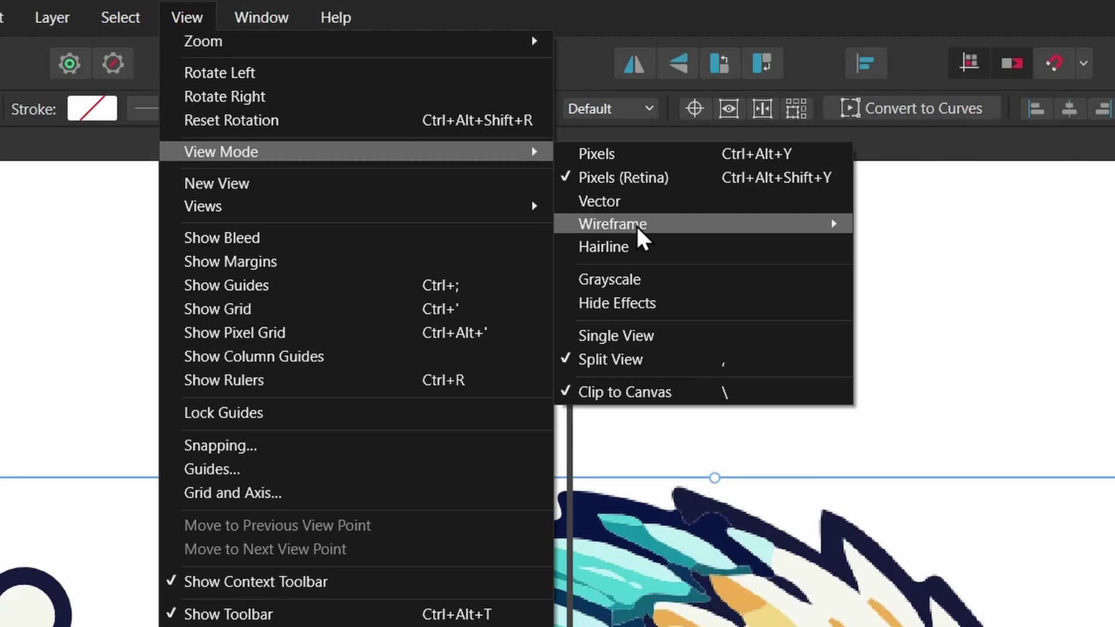
{"action": "mouse_move", "coordinate": [493, 135]}
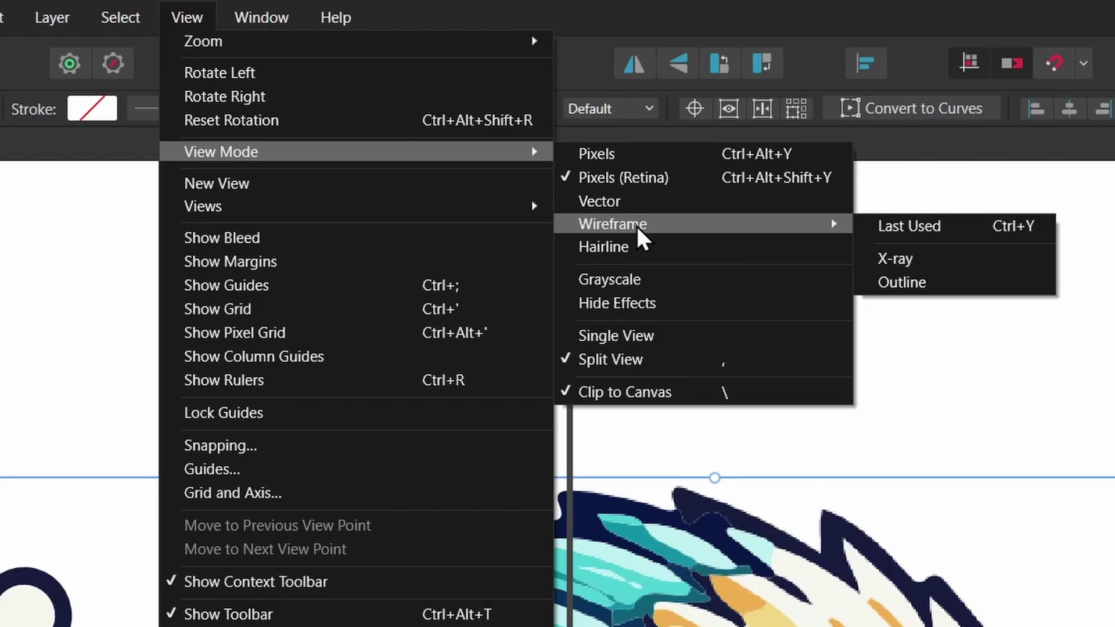
- Show the right half as X-ray wireframe and sweep the split divider across the parrot
{"action": "left_click", "coordinate": [902, 261]}
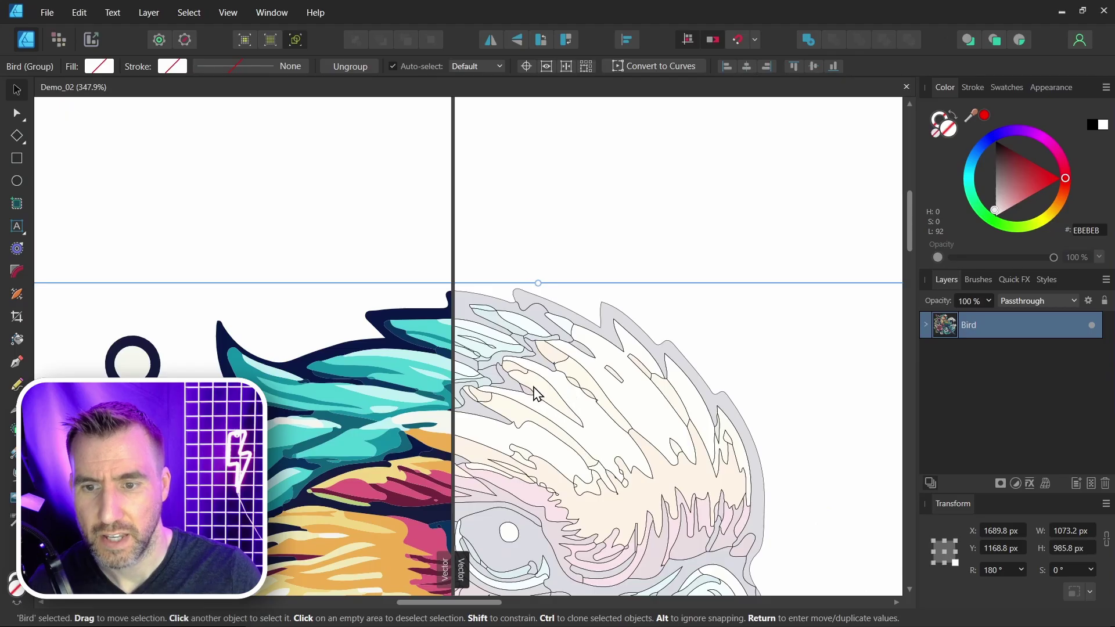
{"action": "scroll", "coordinate": [530, 391], "scroll_direction": "down", "scroll_amount": 3}
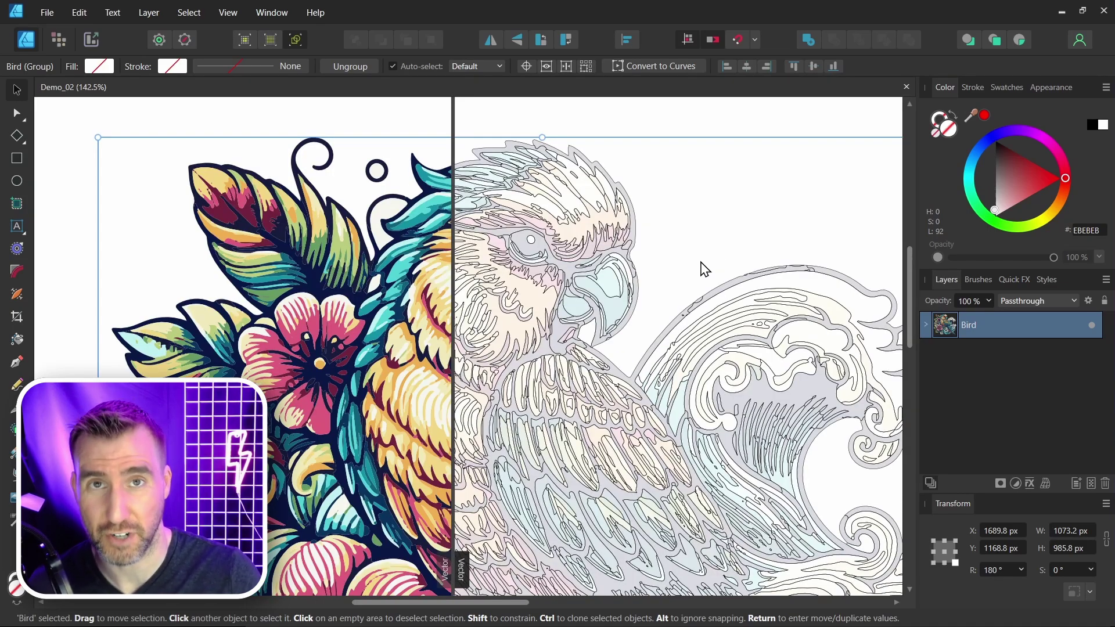
{"action": "scroll", "coordinate": [639, 220], "scroll_direction": "up", "scroll_amount": 3}
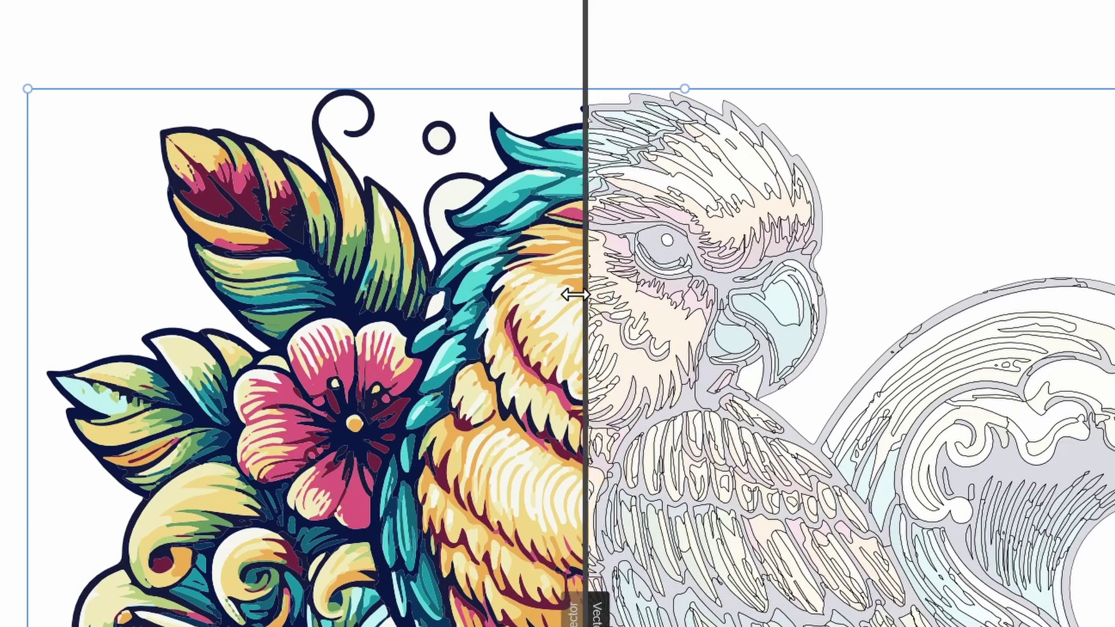
{"action": "left_click_drag", "start_coordinate": [570, 293], "coordinate": [546, 323]}
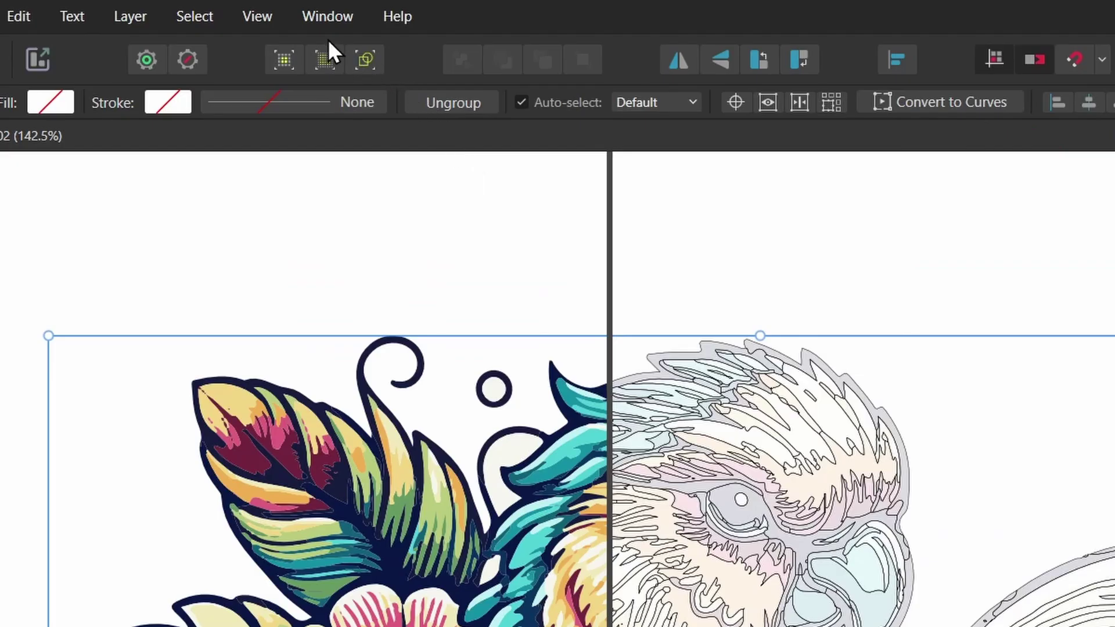
- Set the split view's left half to the Outline wireframe mode
{"action": "left_click", "coordinate": [263, 17]}
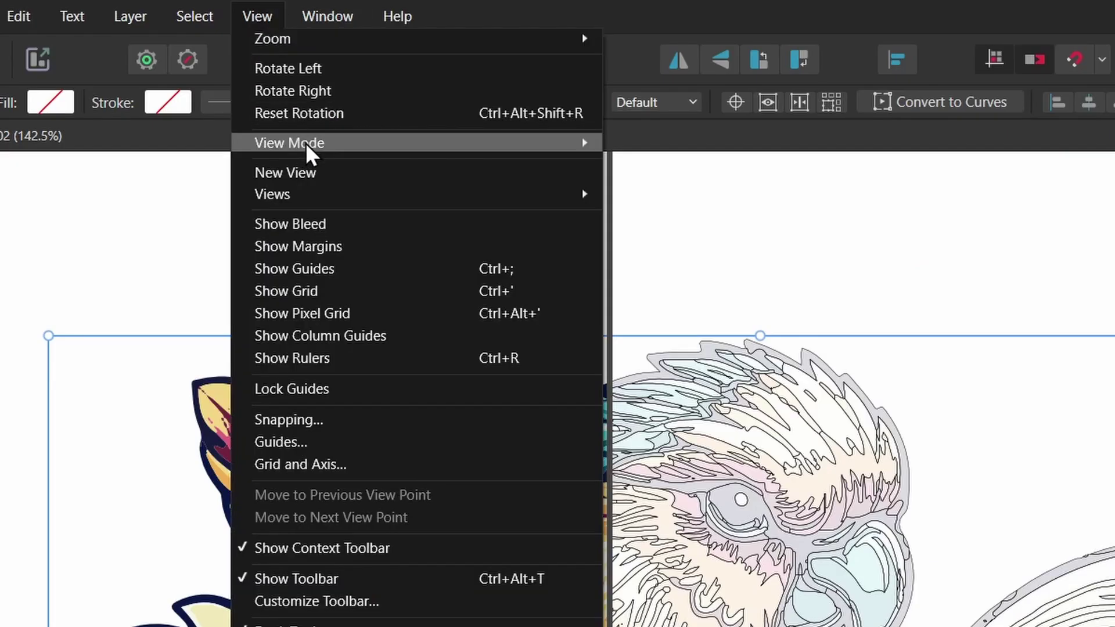
{"action": "mouse_move", "coordinate": [456, 156]}
{"action": "mouse_move", "coordinate": [707, 212]}
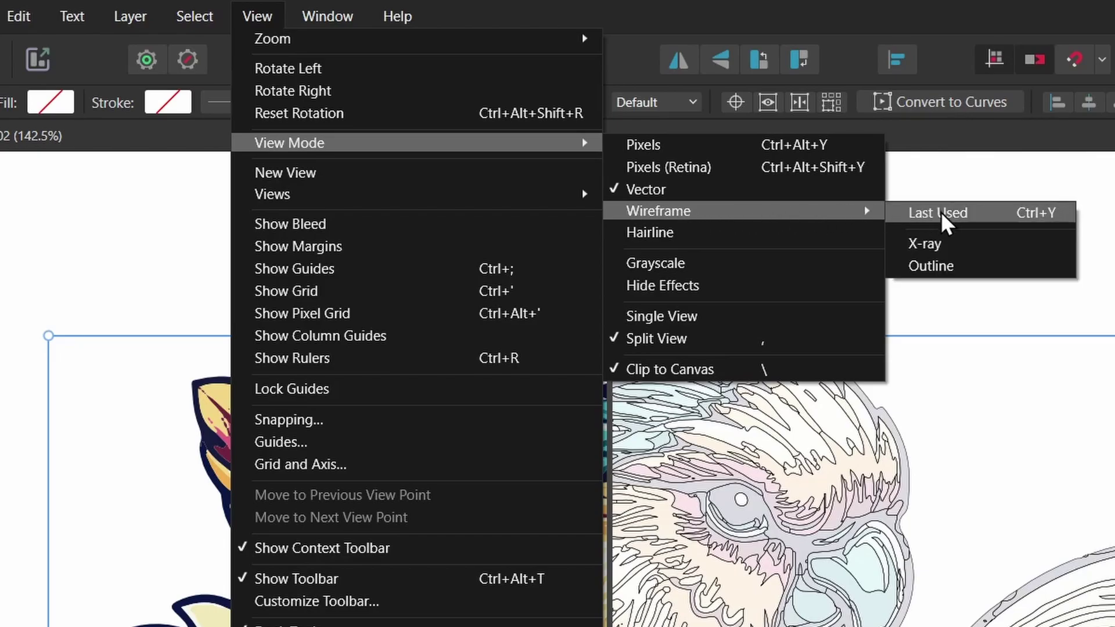
{"action": "left_click", "coordinate": [974, 265]}
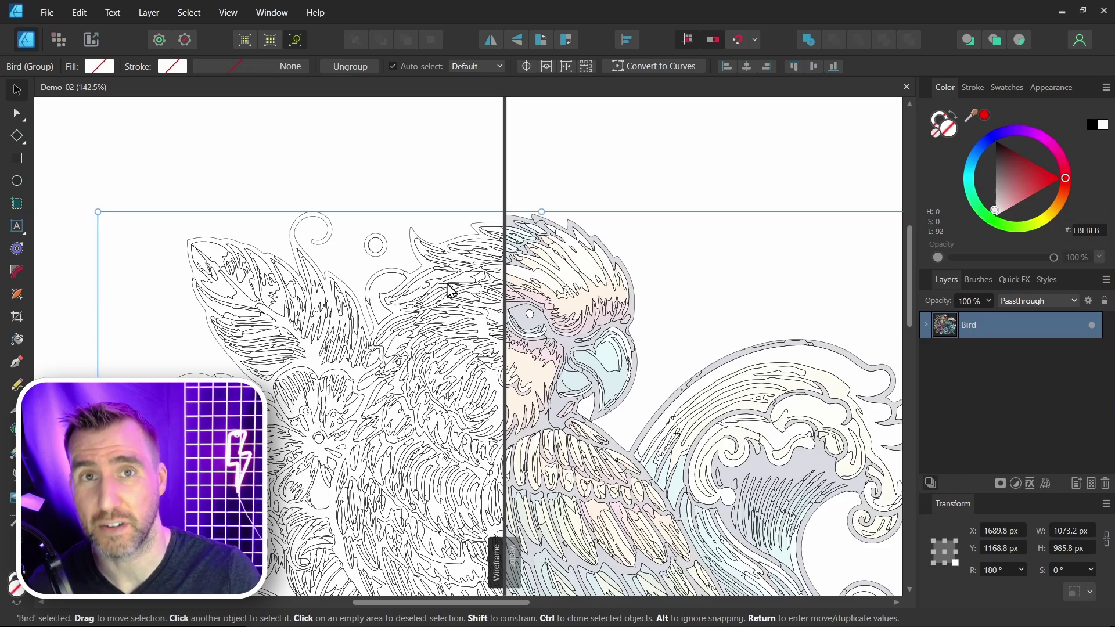
{"action": "scroll", "coordinate": [454, 329], "scroll_direction": "up", "scroll_amount": 3}
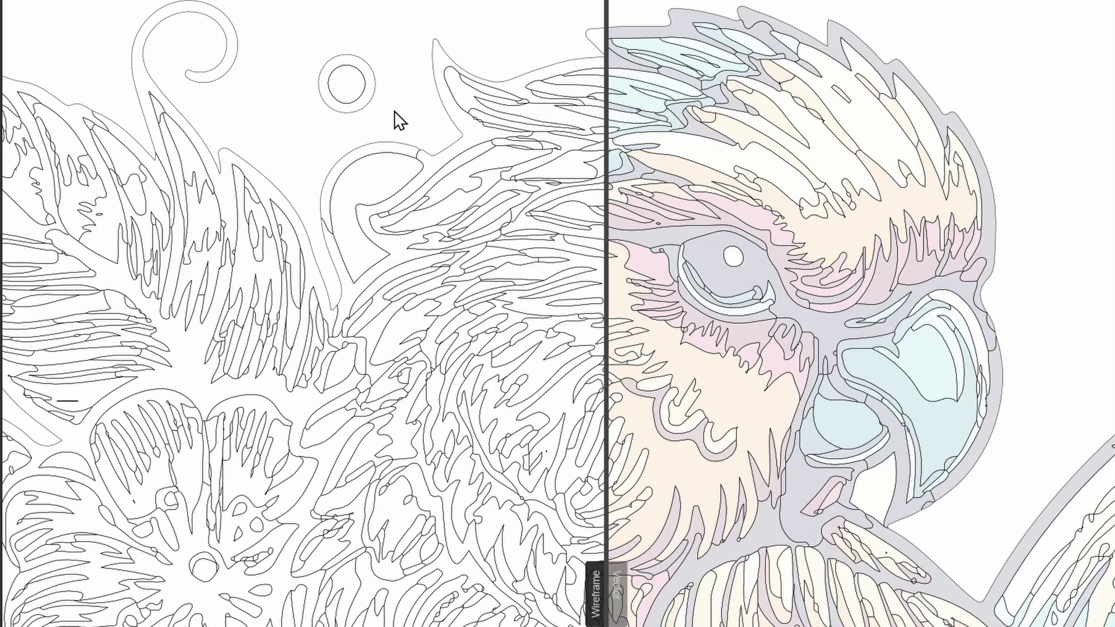
- Test-enlarge the small circle above the parrot's head, undo it, and node-select the feather path
{"action": "left_click_drag", "start_coordinate": [370, 113], "coordinate": [445, 167]}
{"action": "key", "text": "ctrl+z"}
{"action": "key", "text": "a"}
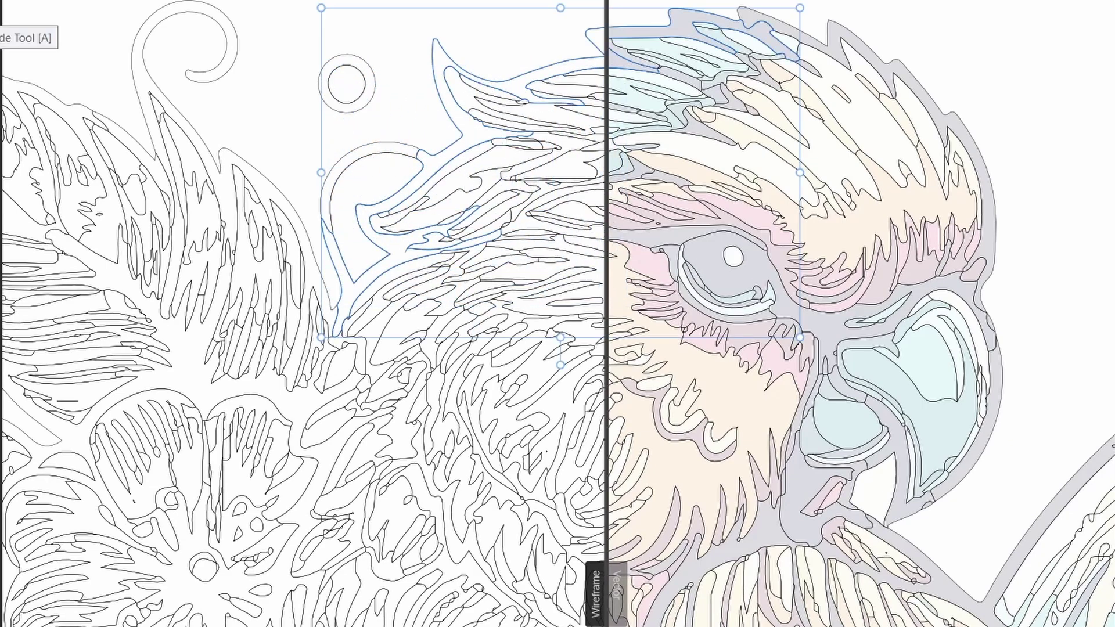
{"action": "left_click", "coordinate": [433, 156]}
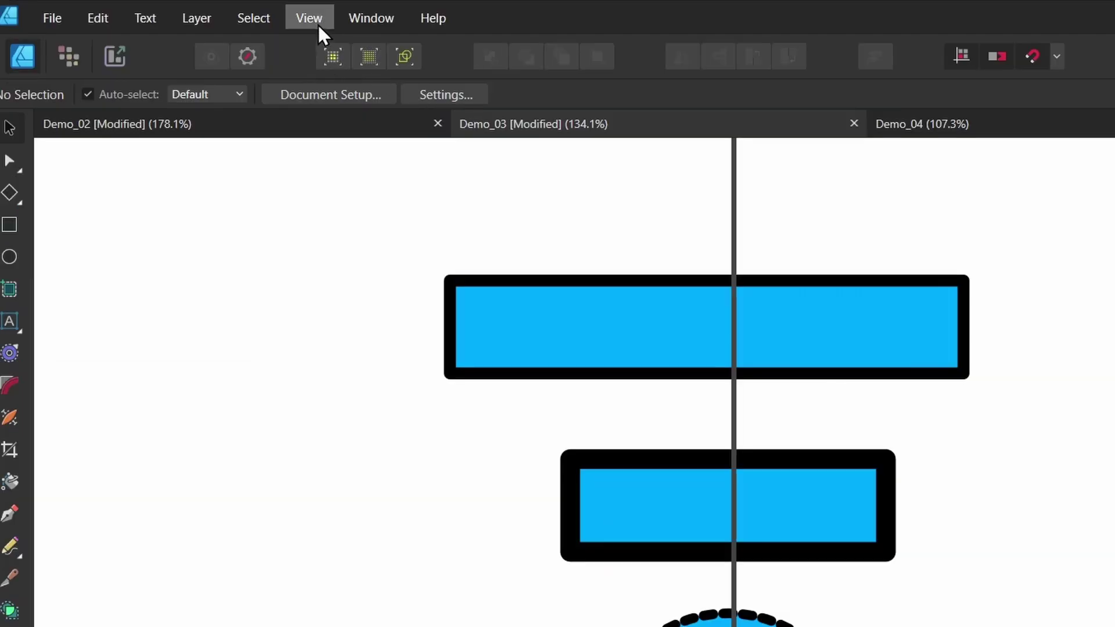
- Set the right half to Hairline and drag the split divider left across nearly all shapes
{"action": "left_click", "coordinate": [229, 14]}
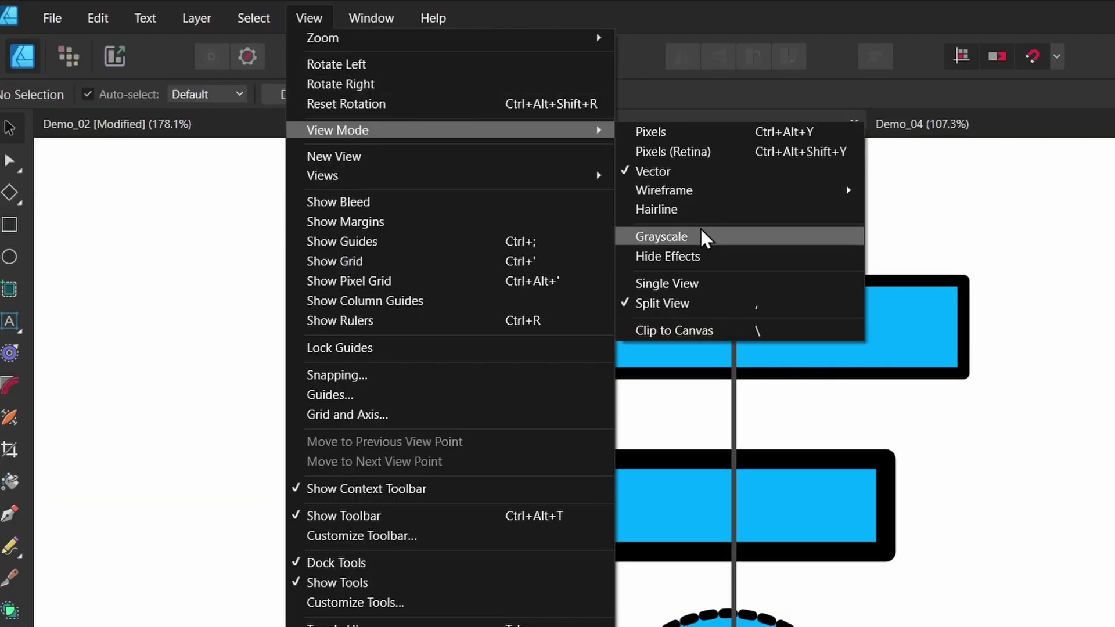
{"action": "left_click", "coordinate": [700, 212]}
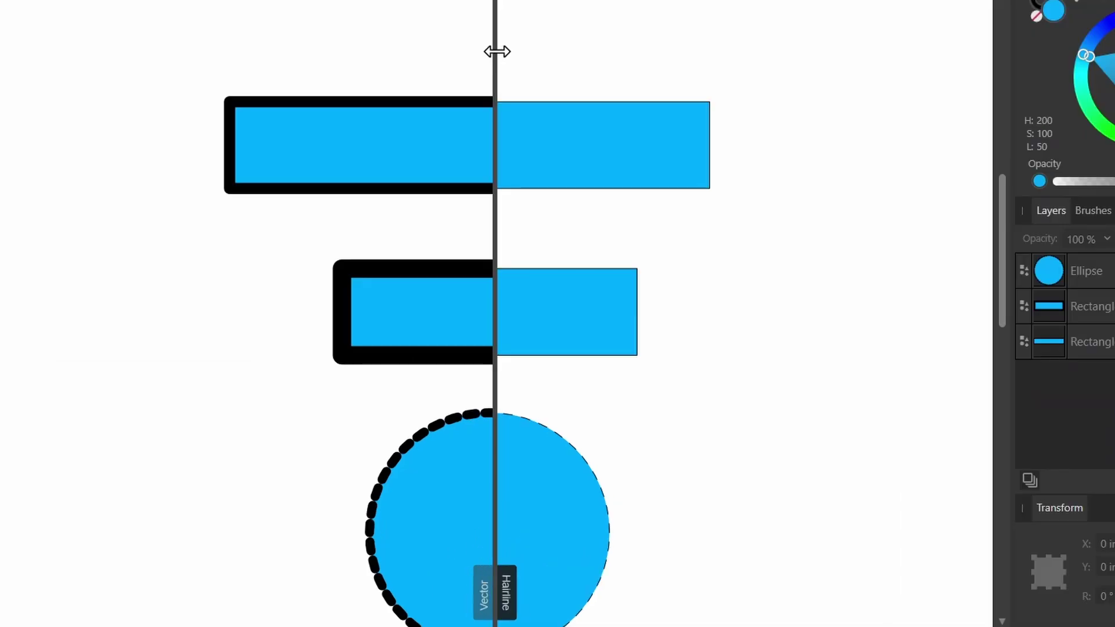
{"action": "left_click_drag", "start_coordinate": [528, 159], "coordinate": [518, 162]}
{"action": "left_click_drag", "start_coordinate": [483, 54], "coordinate": [168, 66]}
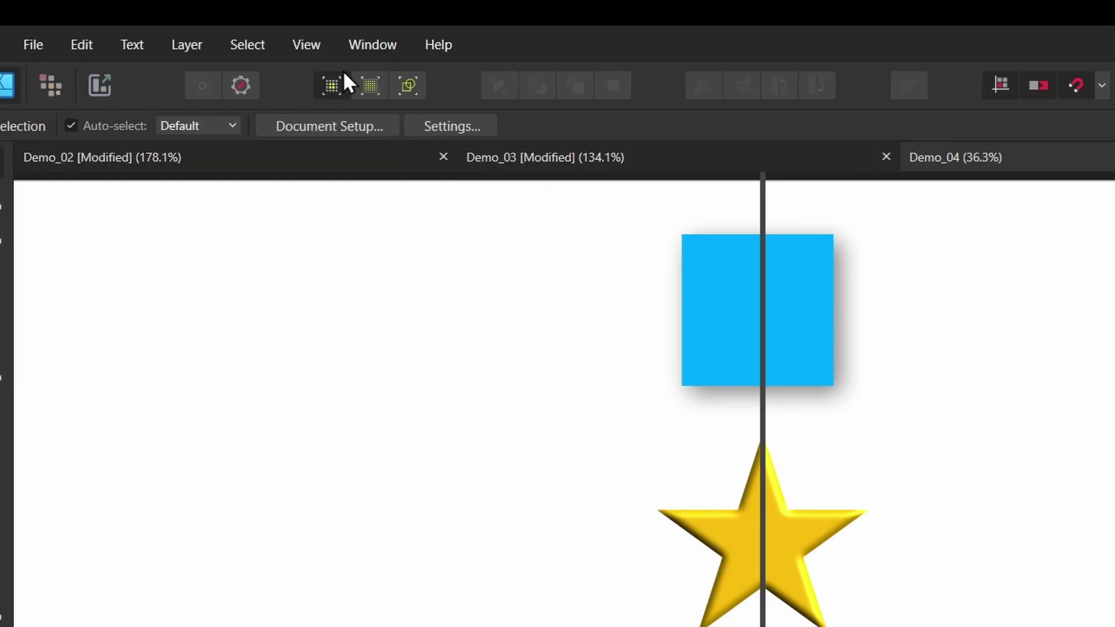
- Switch the Pixels half of the split view to the Hide Effects view mode
{"action": "left_click", "coordinate": [228, 12]}
{"action": "mouse_move", "coordinate": [284, 94]}
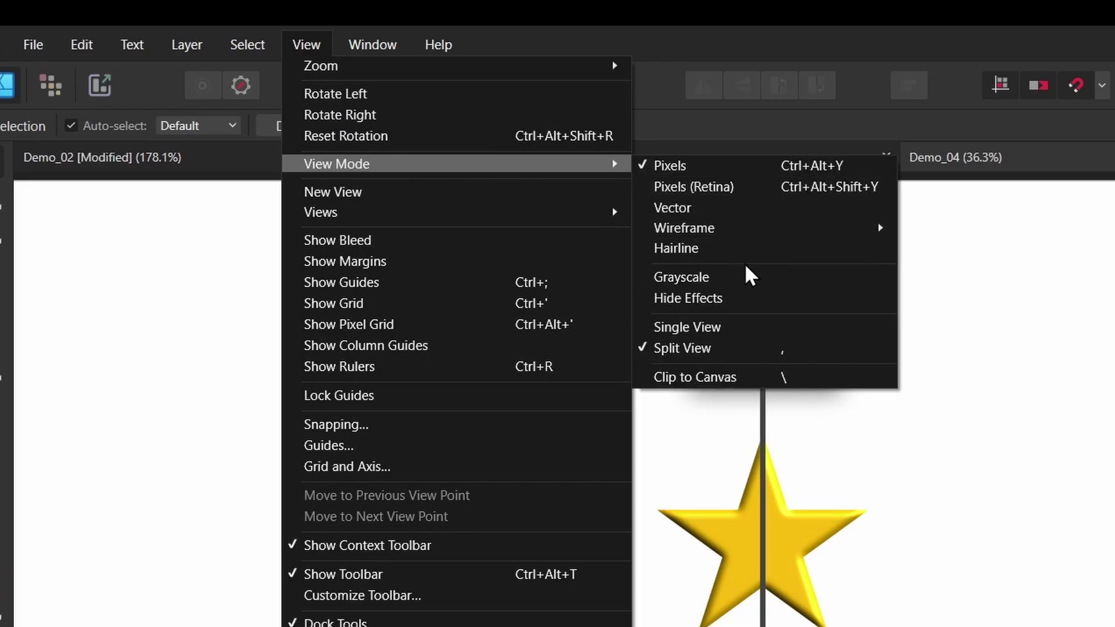
{"action": "left_click", "coordinate": [743, 299]}
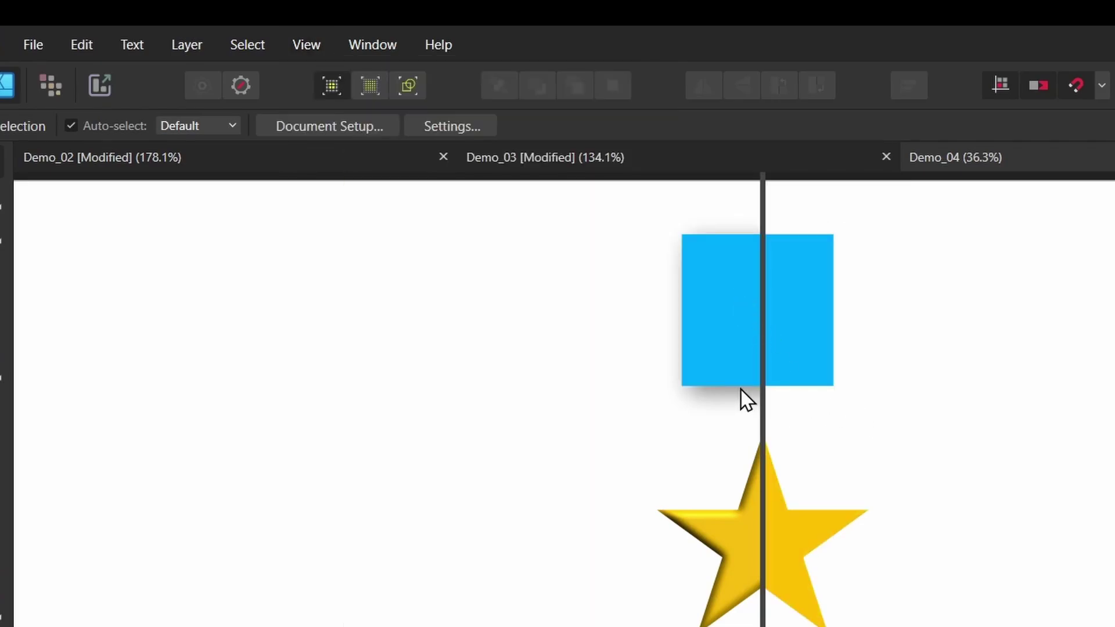
- Slide the split divider right and back left to compare the flat shapes with the effected ones
{"action": "left_click_drag", "start_coordinate": [763, 392], "coordinate": [932, 409]}
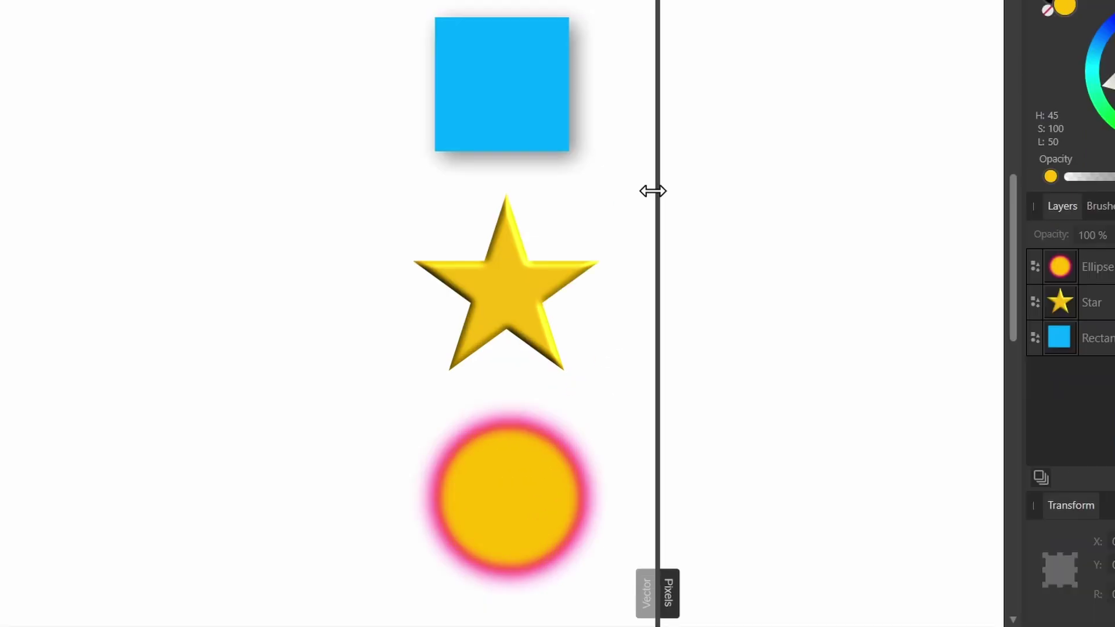
{"action": "left_click_drag", "start_coordinate": [639, 267], "coordinate": [497, 261]}
{"action": "left_click_drag", "start_coordinate": [462, 181], "coordinate": [382, 174]}
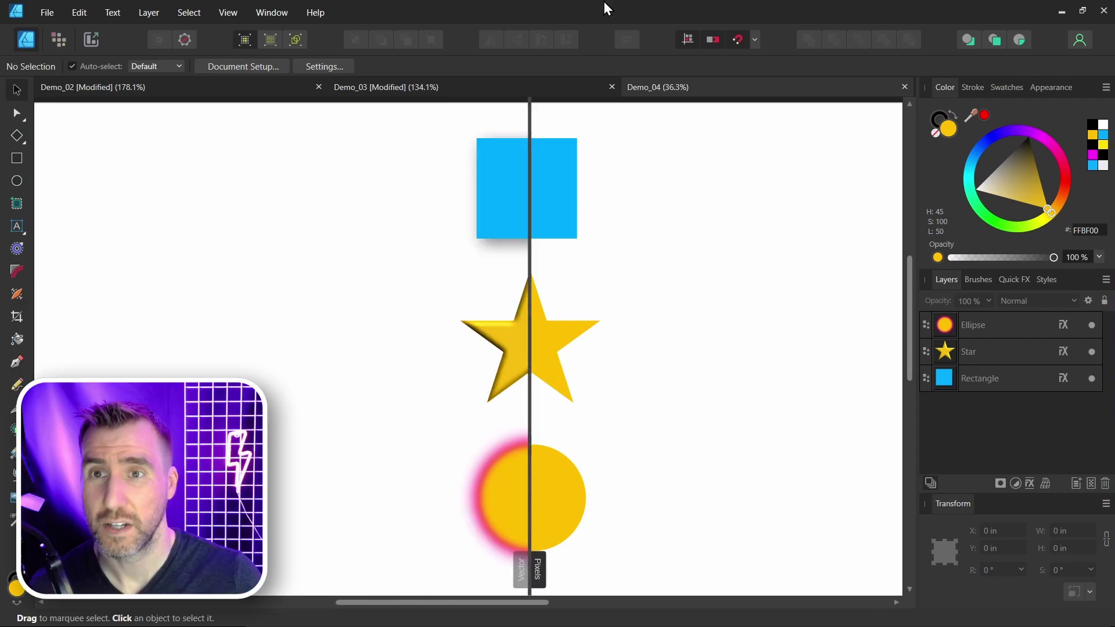
- Show the Pixels half of Demo_04 in Grayscale and sweep the split across the shapes
{"action": "left_click", "coordinate": [235, 13]}
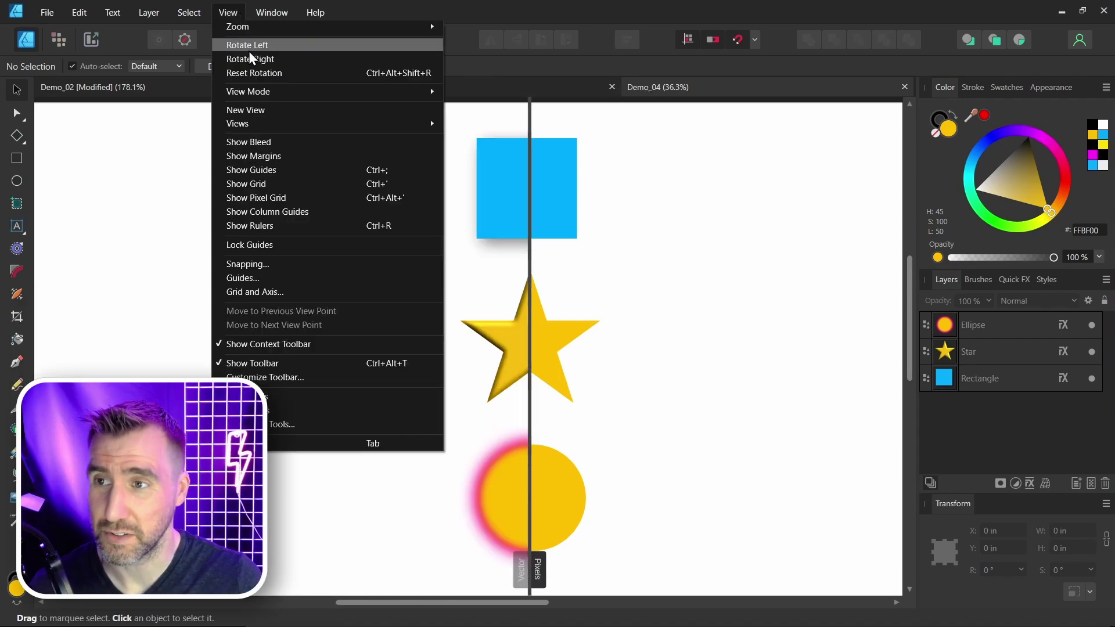
{"action": "mouse_move", "coordinate": [433, 91]}
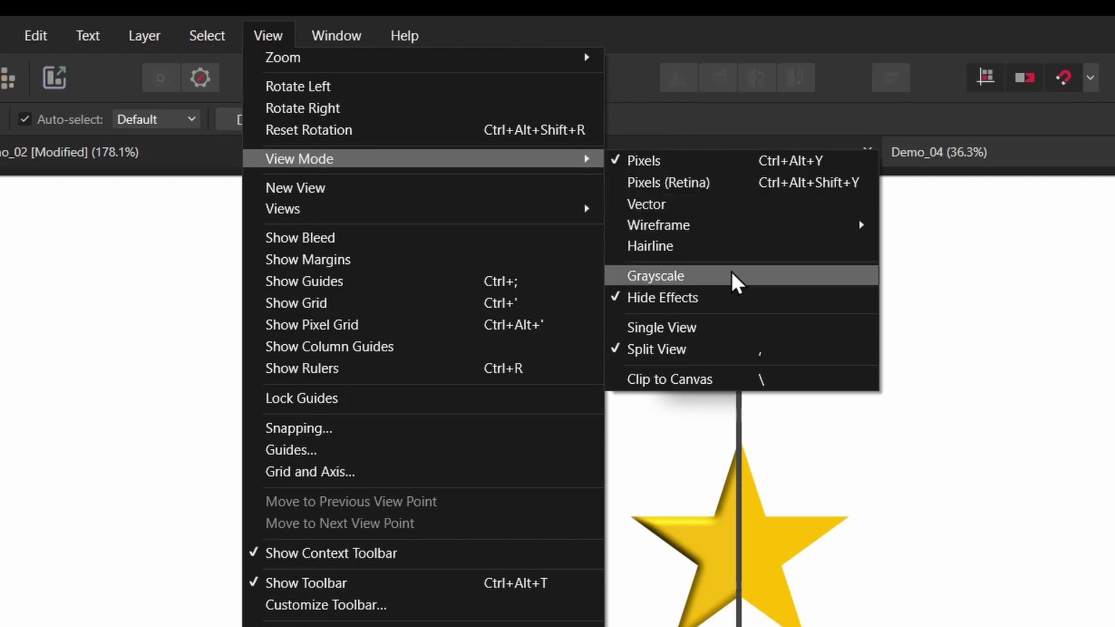
{"action": "left_click", "coordinate": [733, 278]}
{"action": "left_click_drag", "start_coordinate": [738, 315], "coordinate": [920, 339]}
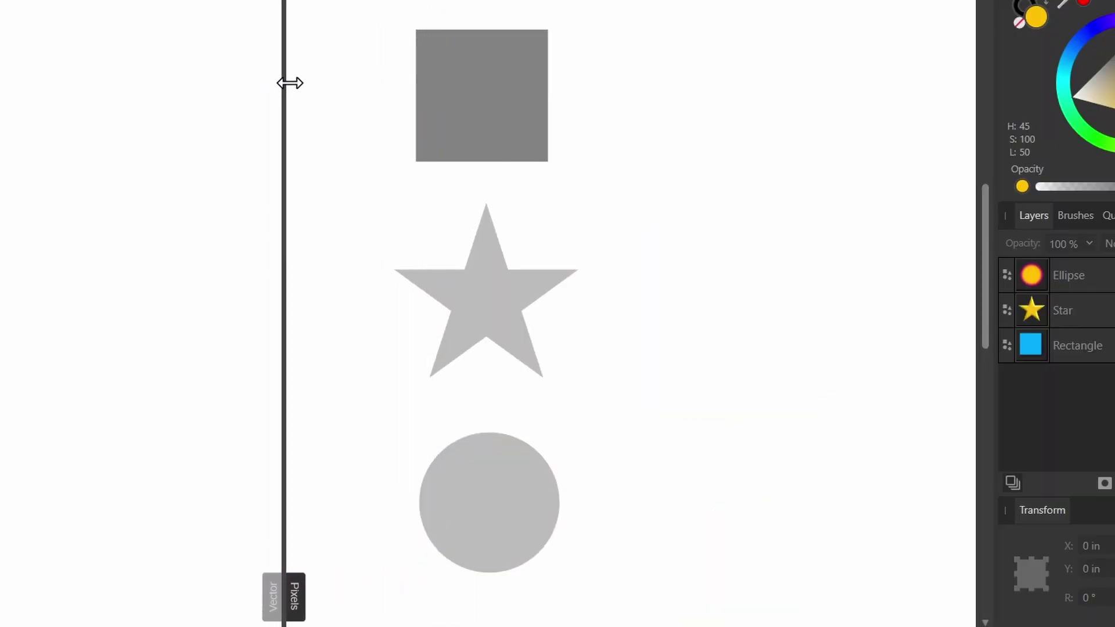
{"action": "left_click_drag", "start_coordinate": [637, 119], "coordinate": [401, 104]}
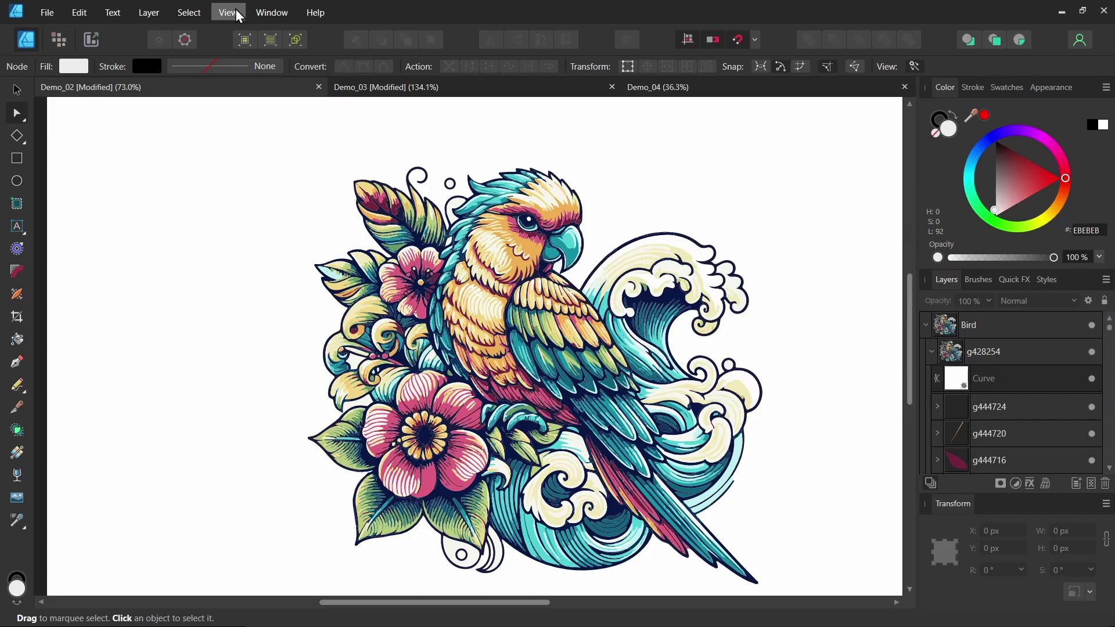
{"action": "left_click", "coordinate": [487, 132]}
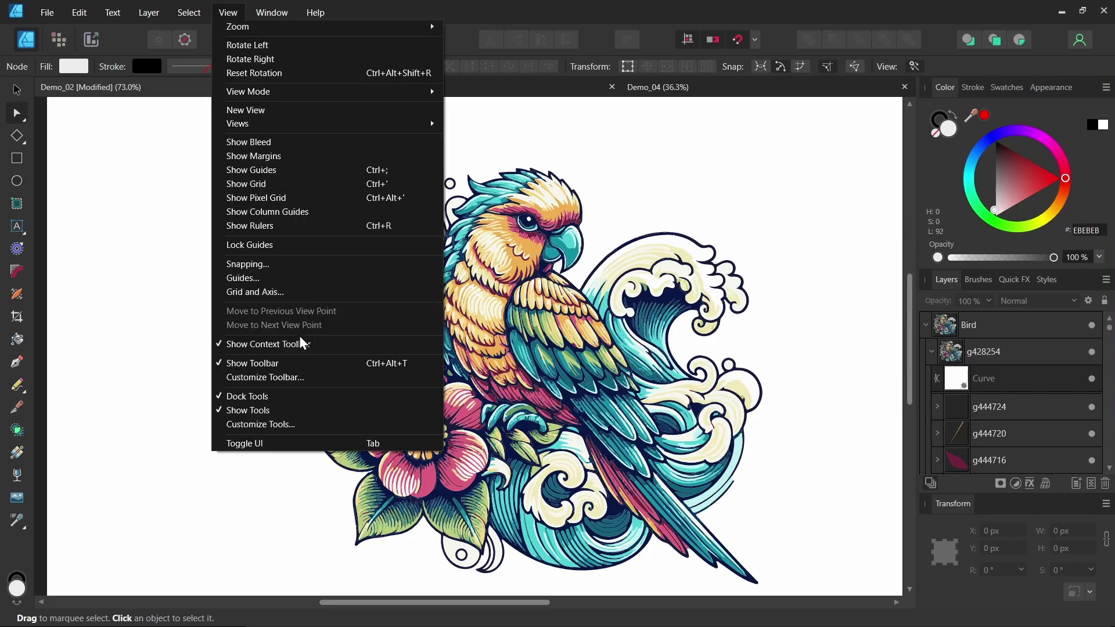
{"action": "left_click", "coordinate": [300, 378]}
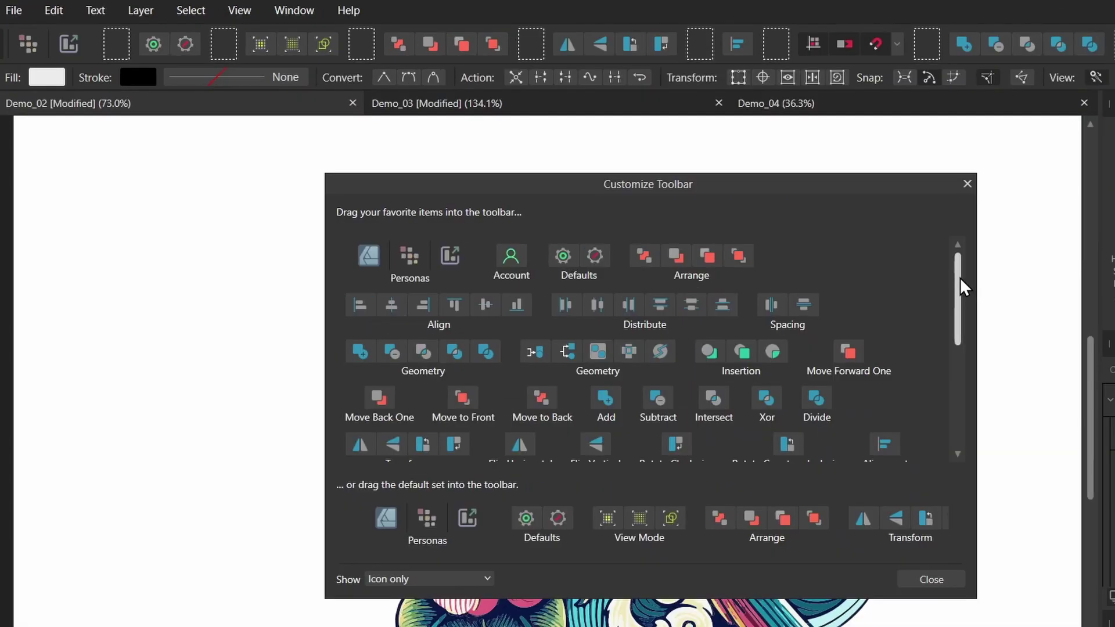
{"action": "left_click_drag", "start_coordinate": [961, 284], "coordinate": [865, 385]}
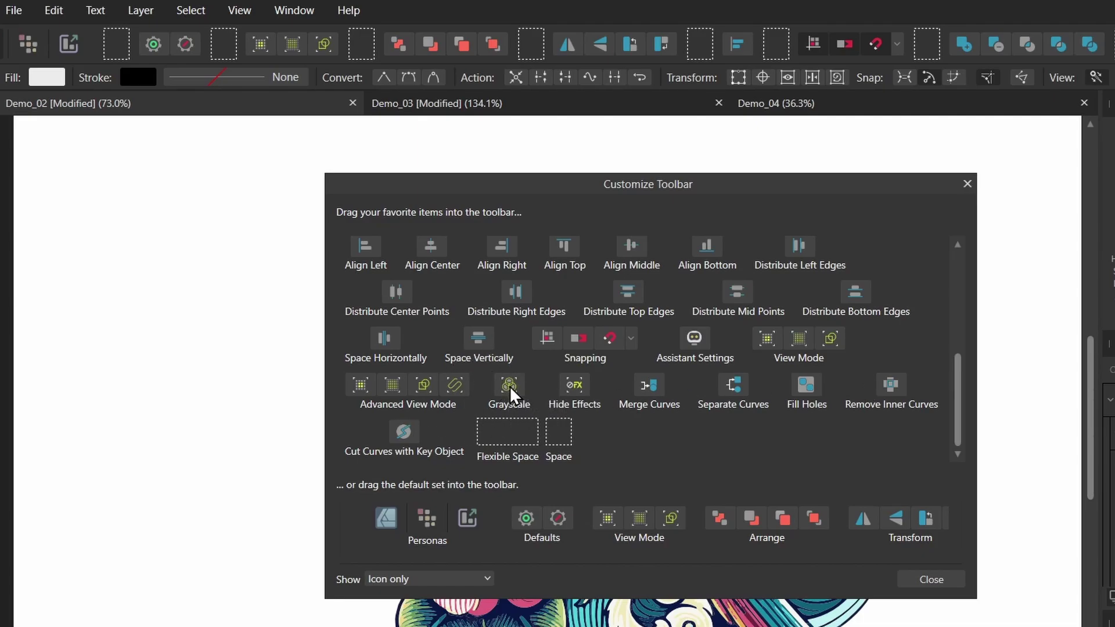
{"action": "left_click_drag", "start_coordinate": [430, 149], "coordinate": [363, 54]}
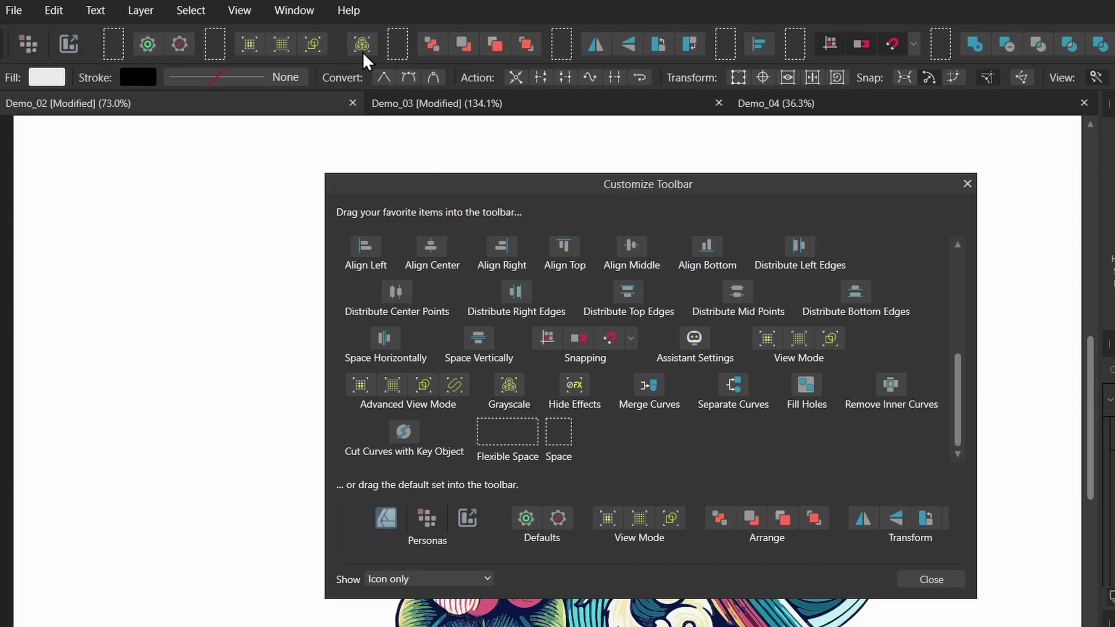
{"action": "left_click", "coordinate": [931, 579]}
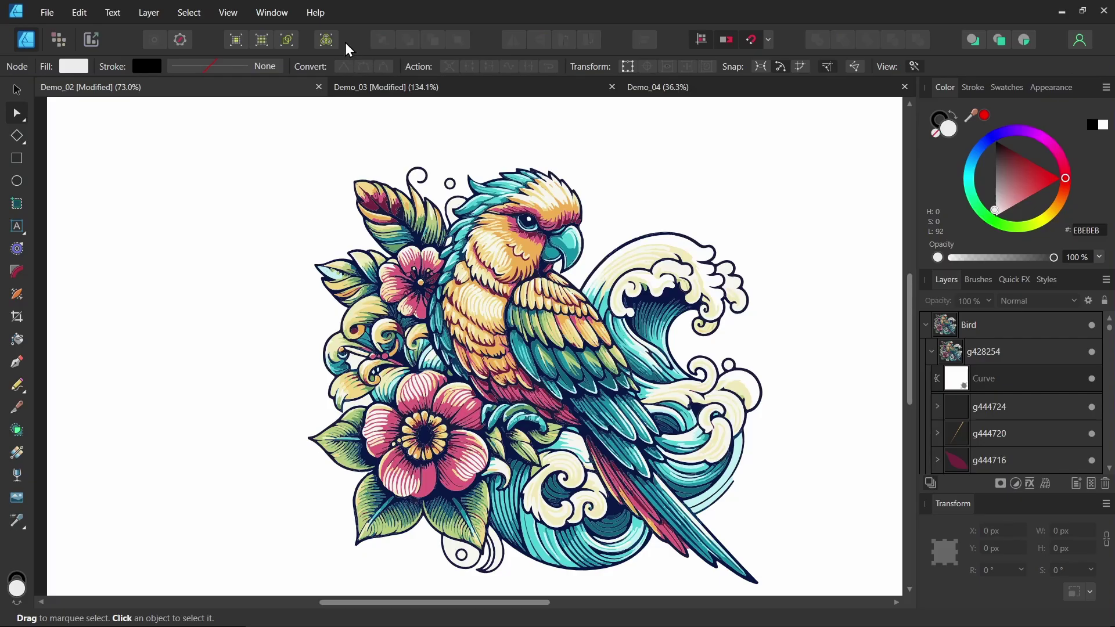
{"action": "left_click", "coordinate": [327, 40]}
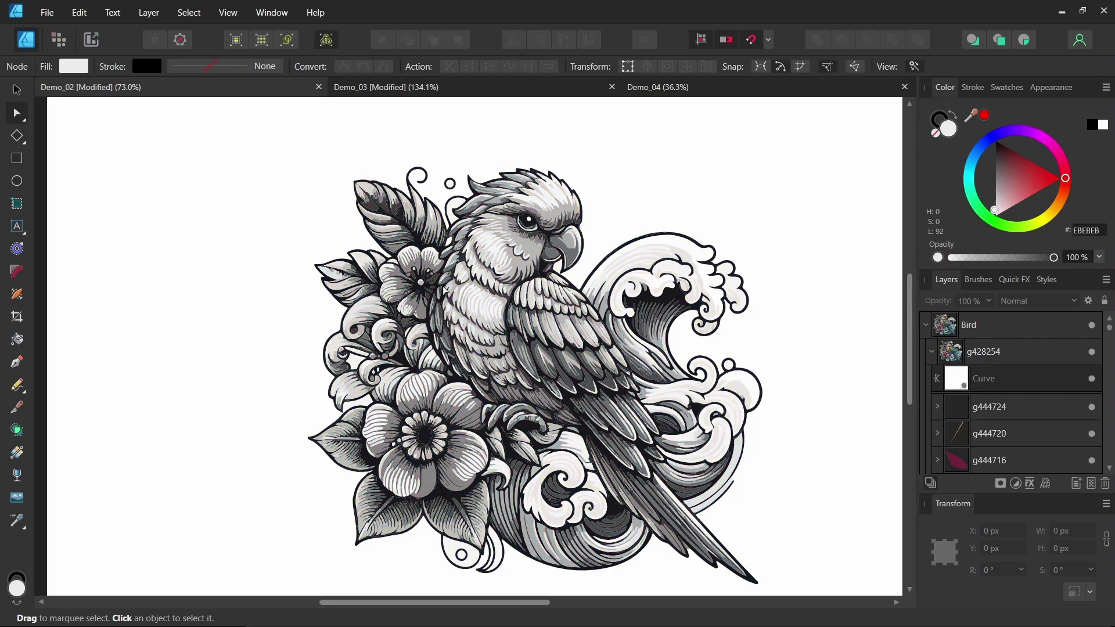
{"action": "left_click", "coordinate": [326, 41]}
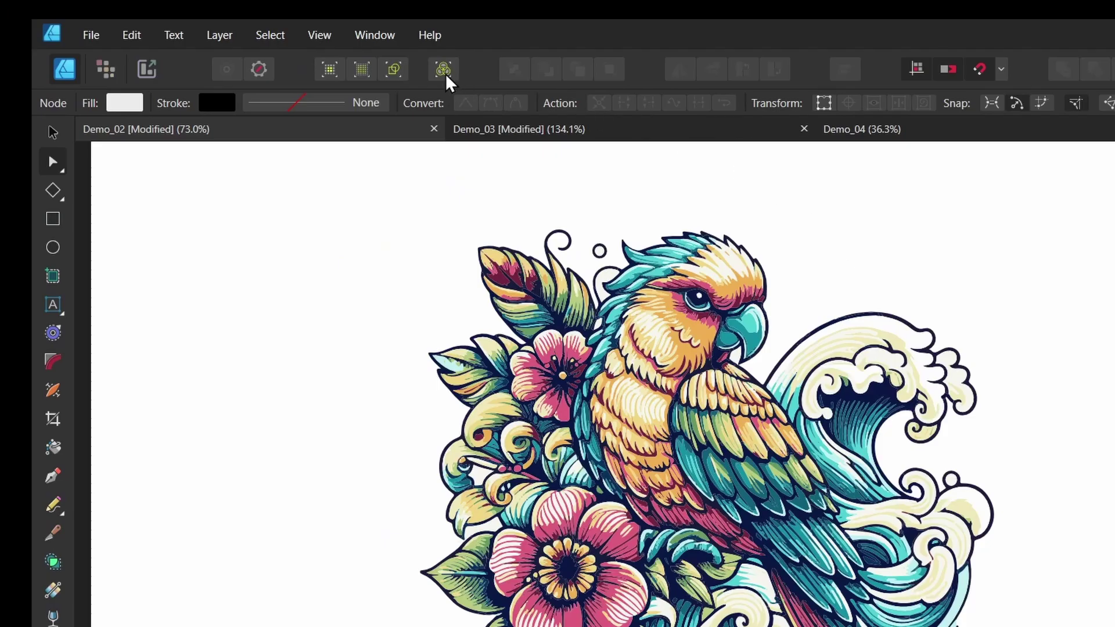
{"action": "left_click", "coordinate": [334, 37]}
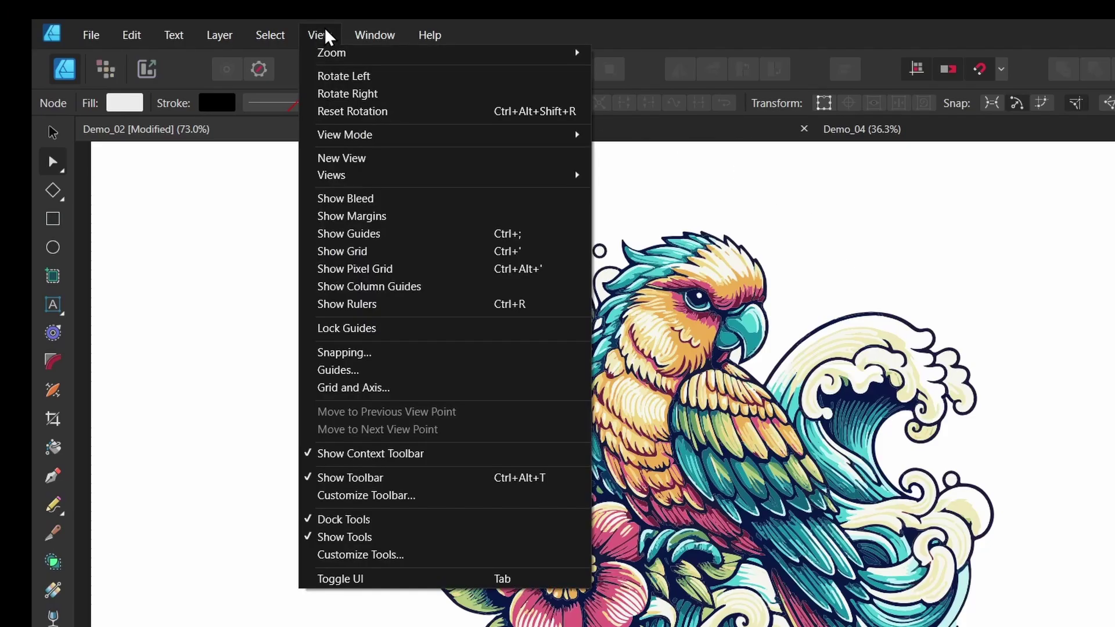
{"action": "left_click", "coordinate": [402, 497]}
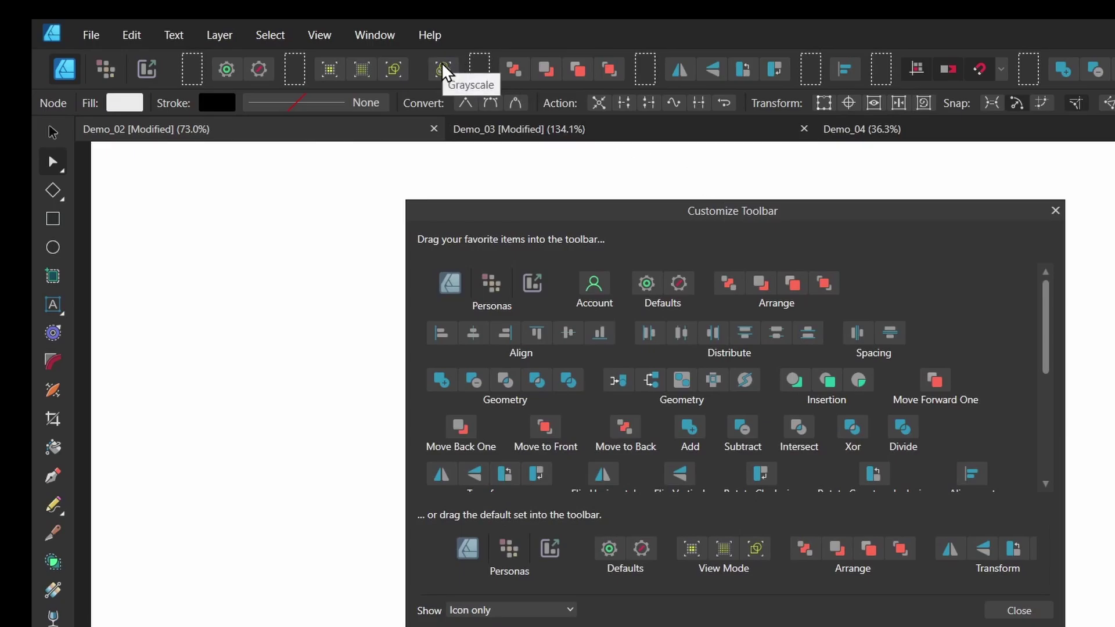
{"action": "left_click_drag", "start_coordinate": [442, 65], "coordinate": [653, 324]}
{"action": "left_click", "coordinate": [1019, 611]}
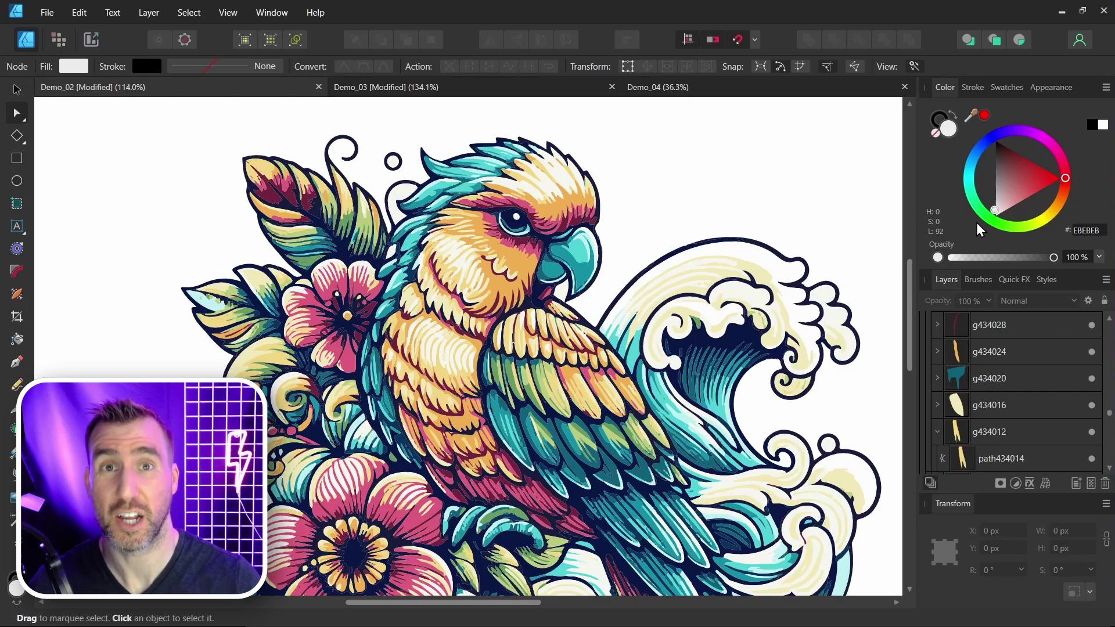
- Toggle the interface panels off and back on twice with Tab for a full-window parrot view
{"action": "key", "text": "Tab"}
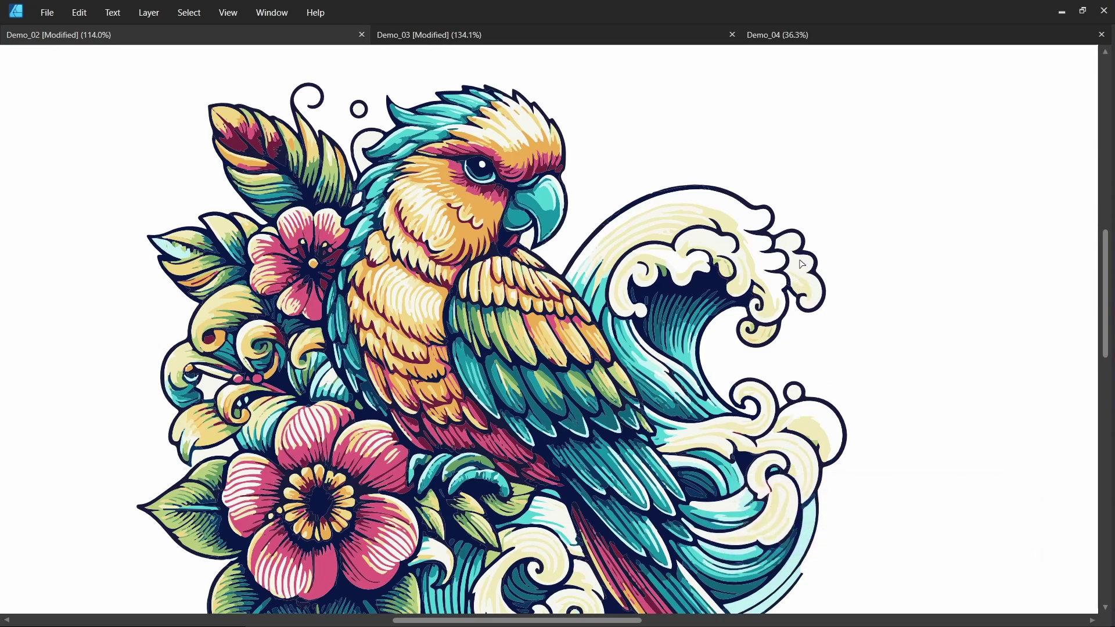
{"action": "key", "text": "Tab"}
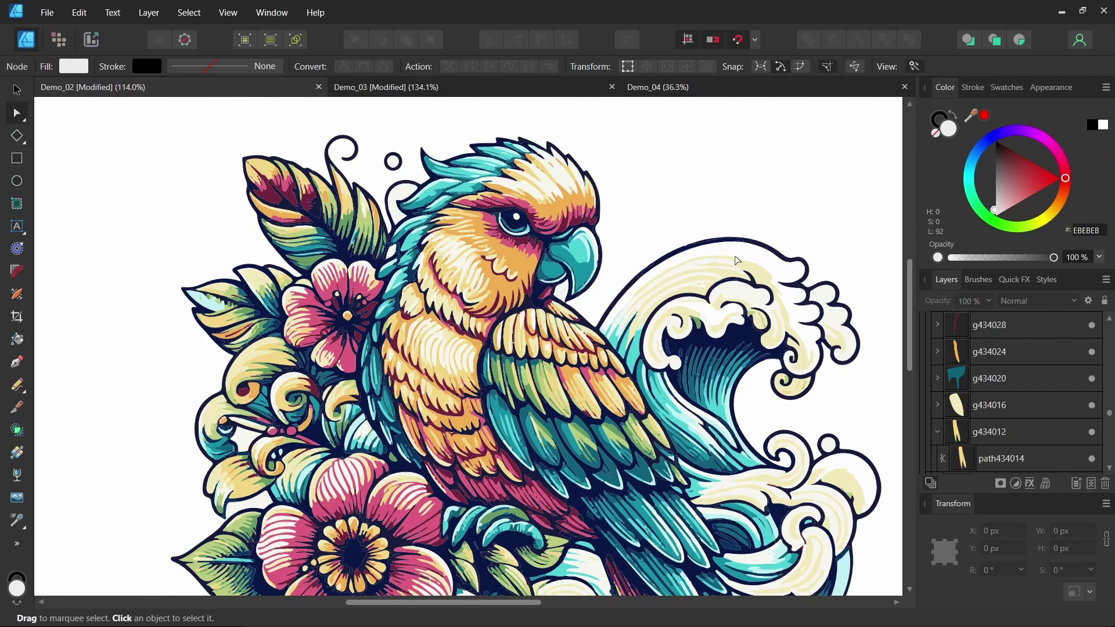
{"action": "key", "text": "Tab"}
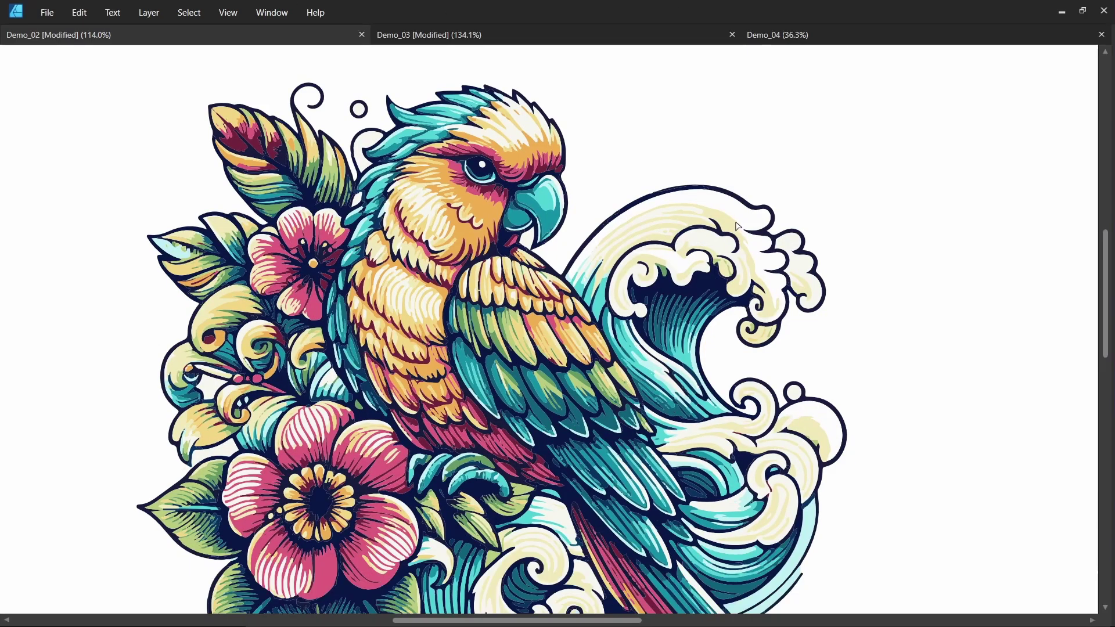
{"action": "key", "text": "Tab"}
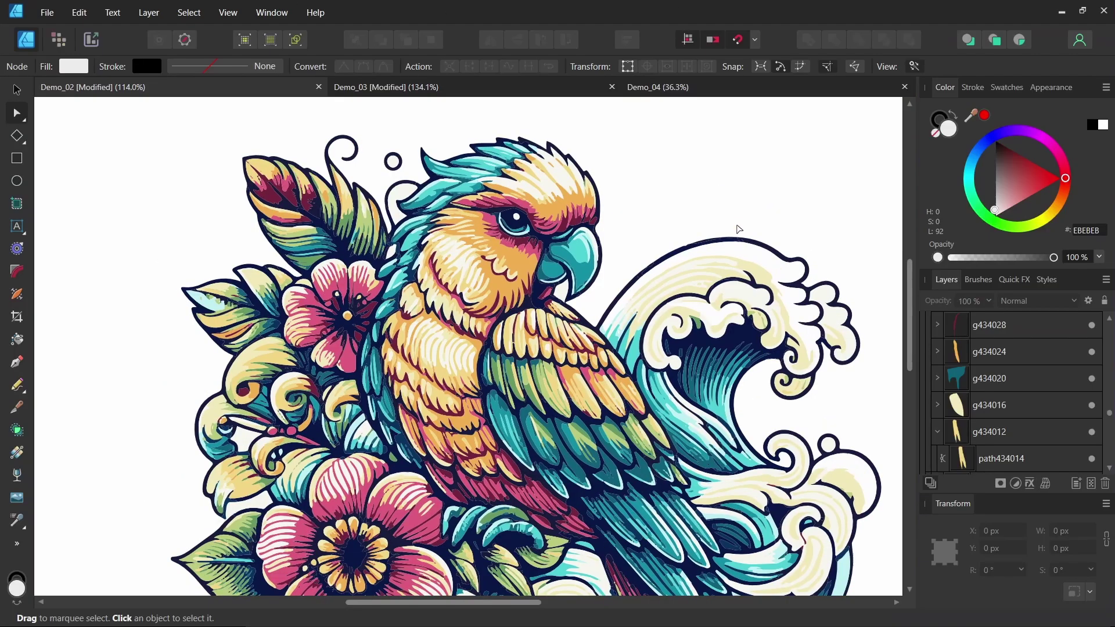